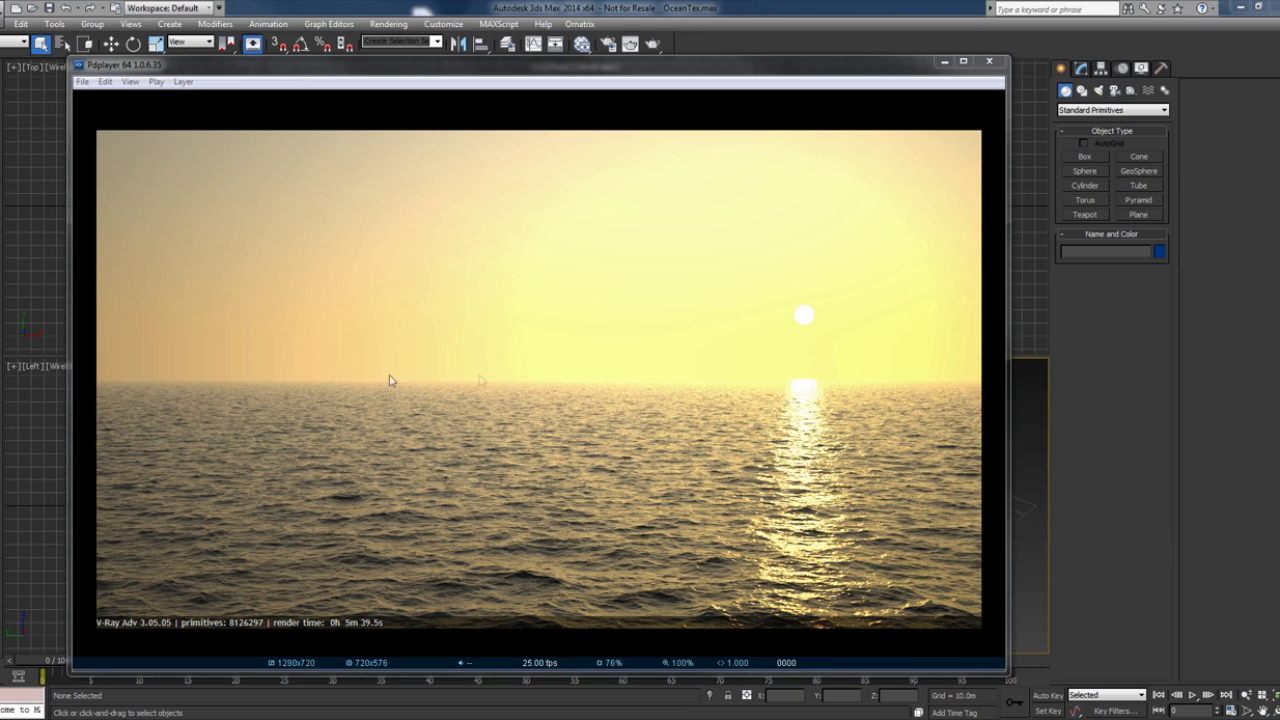
- Hide Pdplayer, then draw a plane in the Perspective view and maximize that view
click(944, 61)
click(1138, 214)
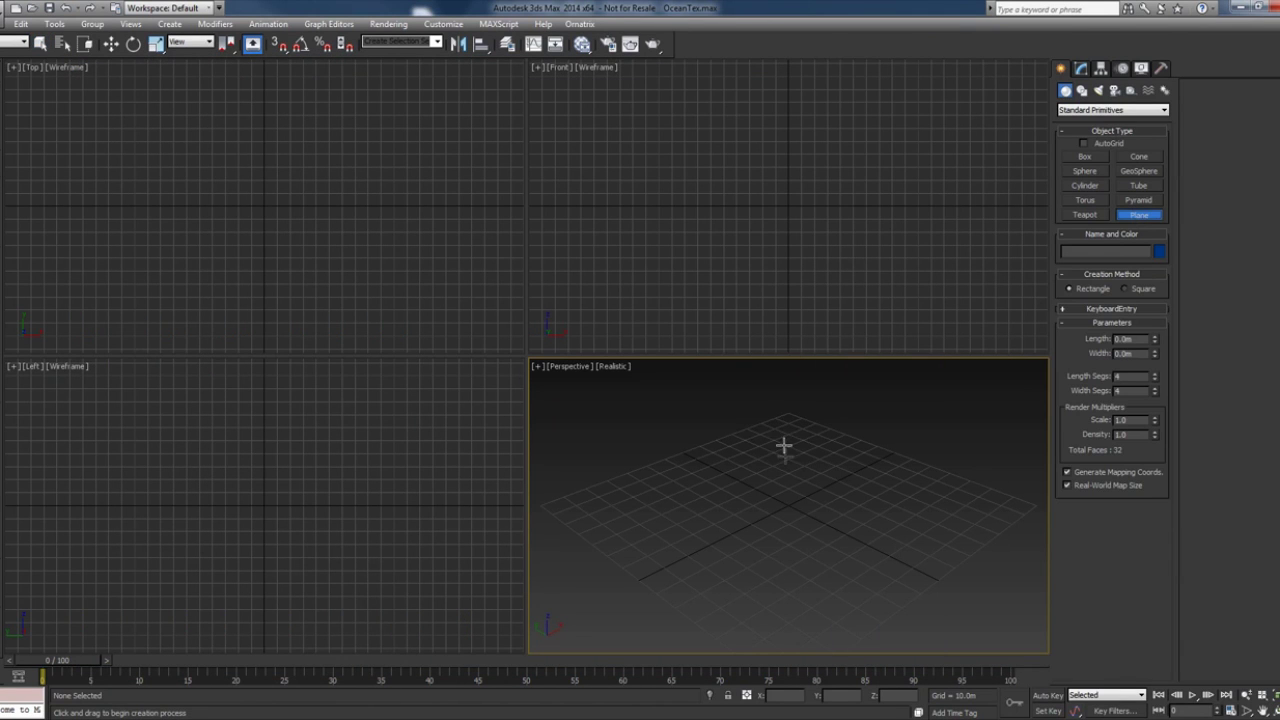
drag(785, 443, 781, 600)
key(alt+w)
alt+middle_drag(743, 529, 803, 514)
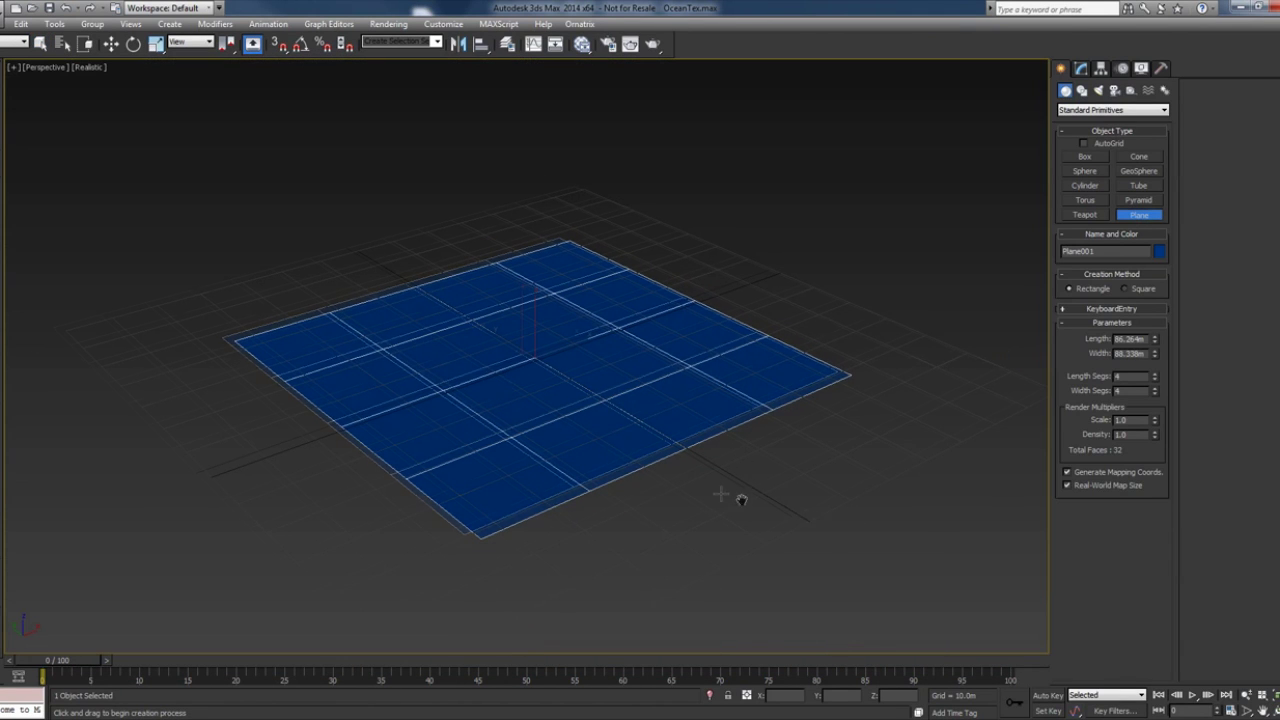
- Confirm in Units Setup that the system unit is 1 unit = 1 meter
click(443, 23)
click(463, 205)
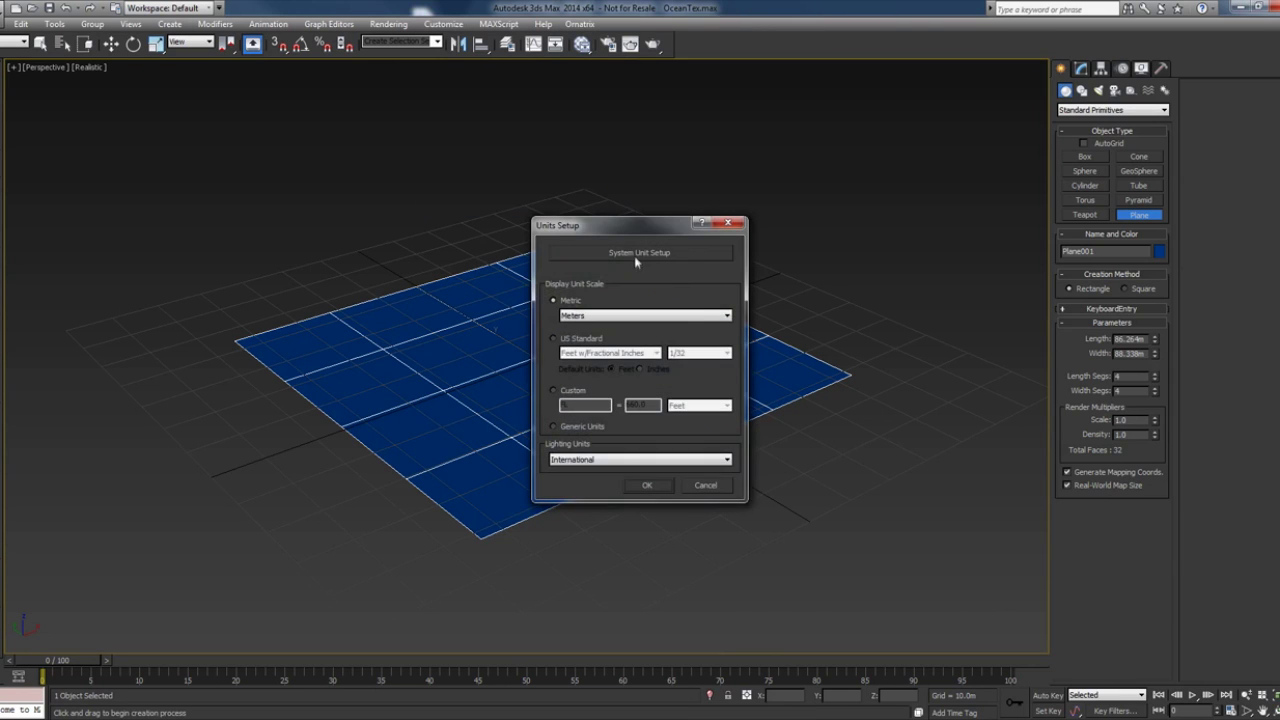
click(639, 252)
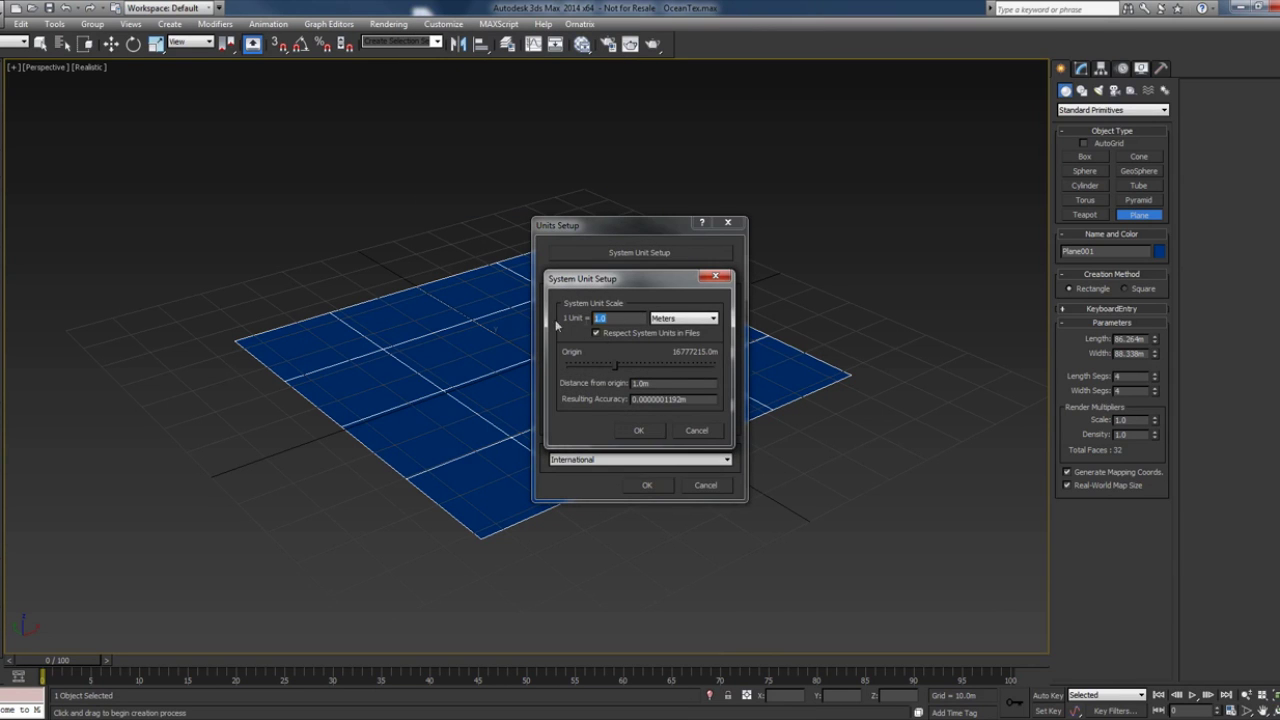
click(639, 430)
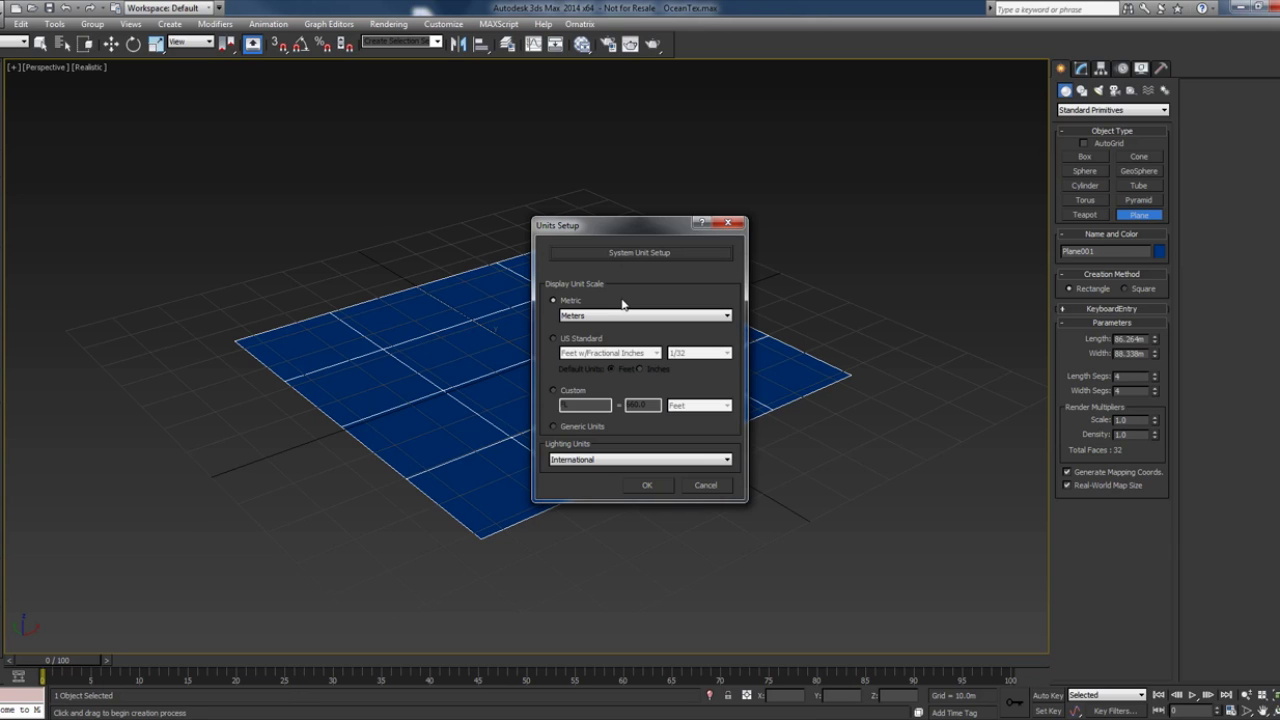
- Close Units Setup and centre the plane at X 0, Y 0
click(647, 485)
key(w)
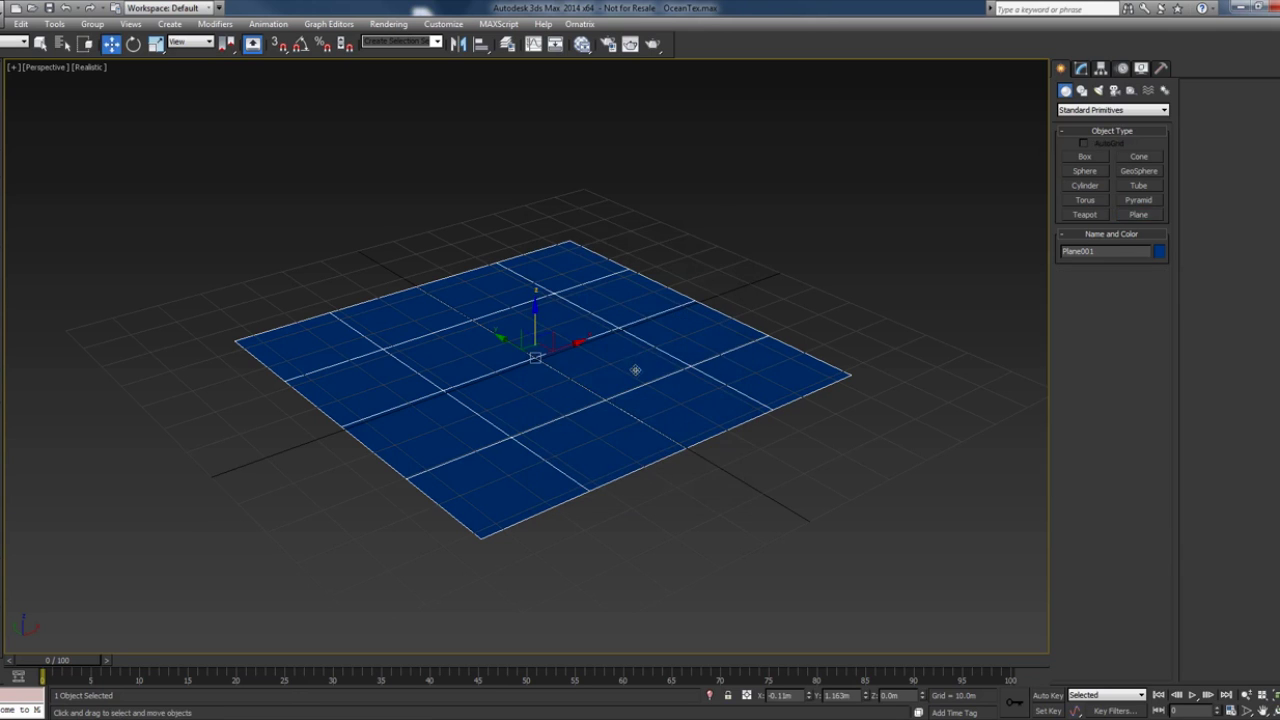
right_click(809, 697)
right_click(865, 697)
- Set the plane's Length and Width to 50000 m
click(1081, 68)
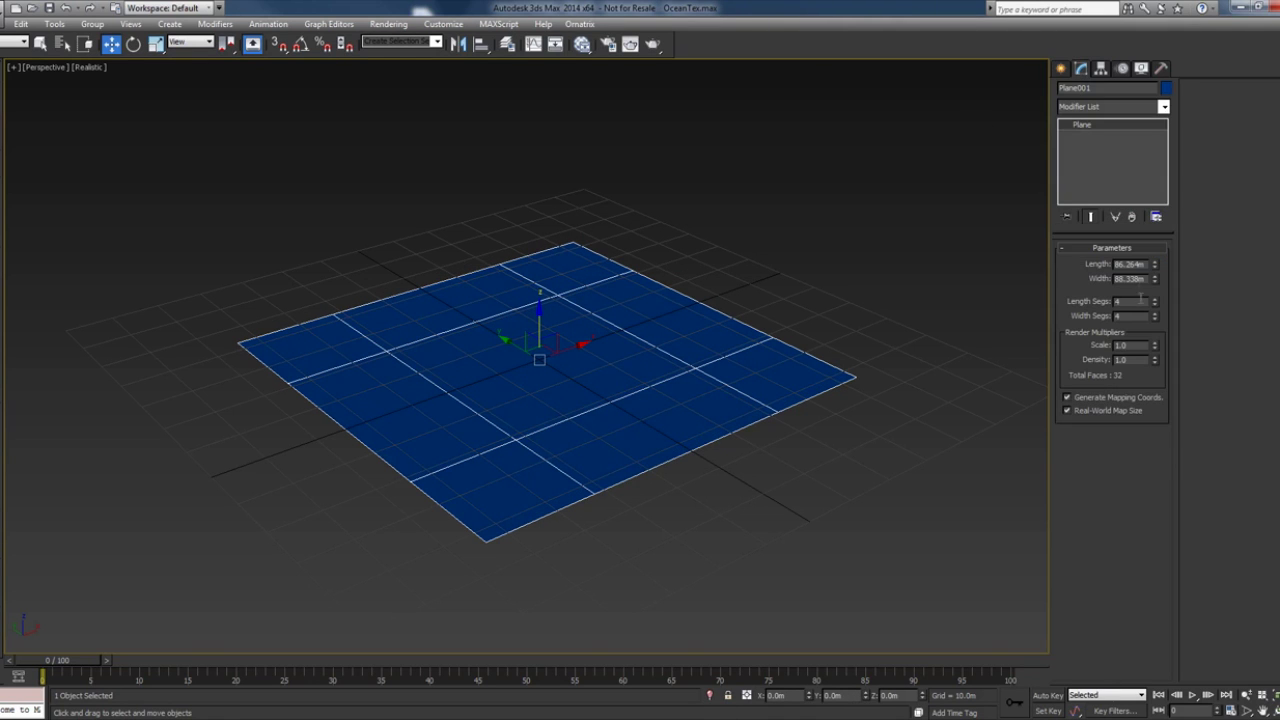
double_click(1146, 264)
text(50000)
key(Tab)
text(5)
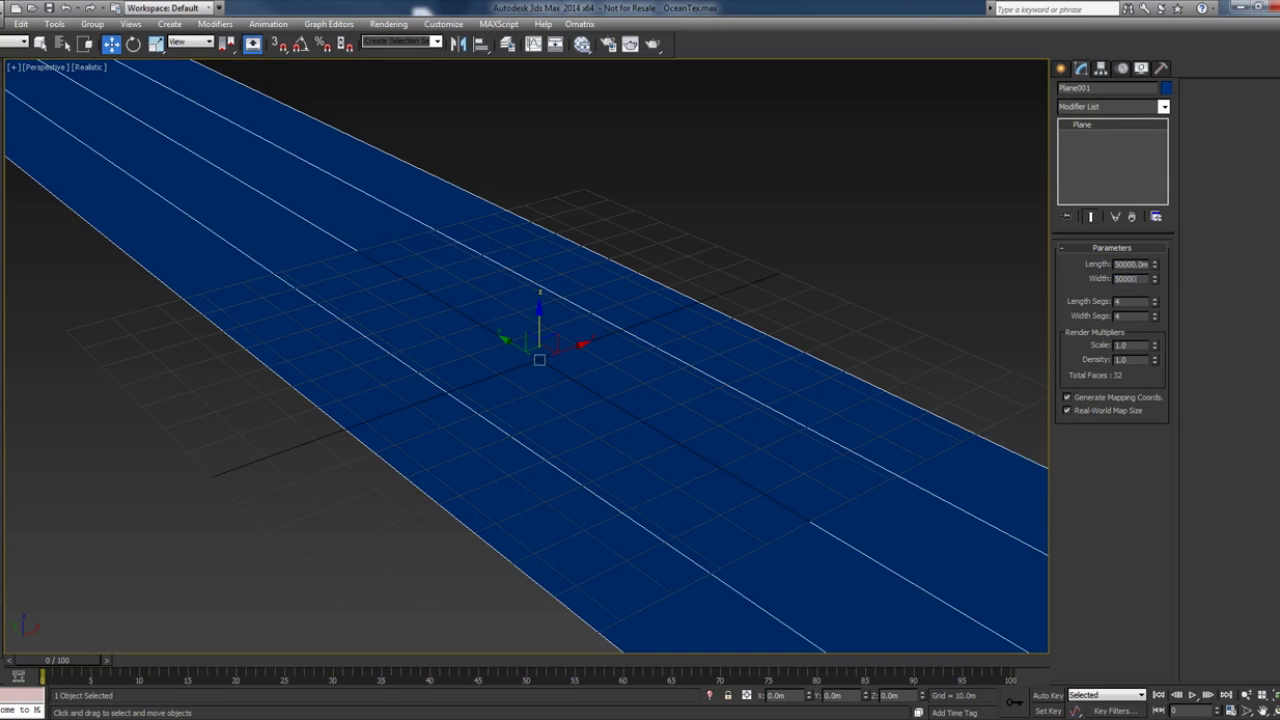
key(Tab)
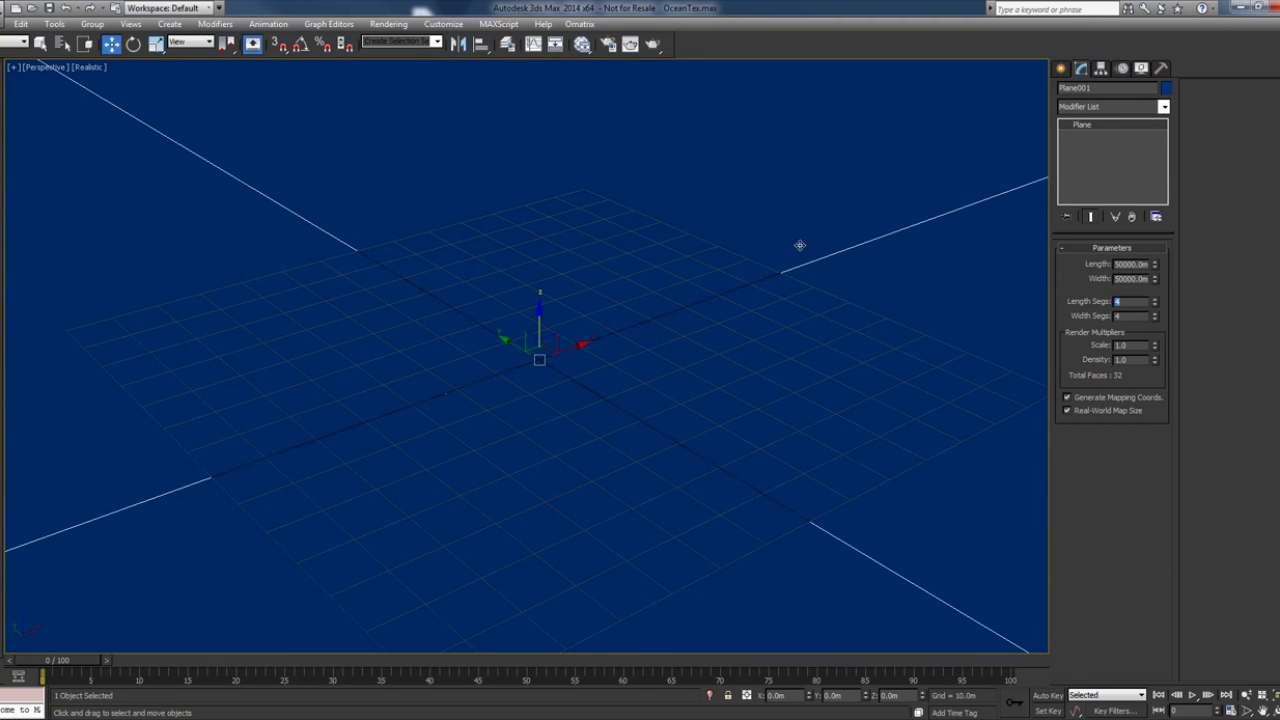
key(z)
click(751, 311)
click(638, 328)
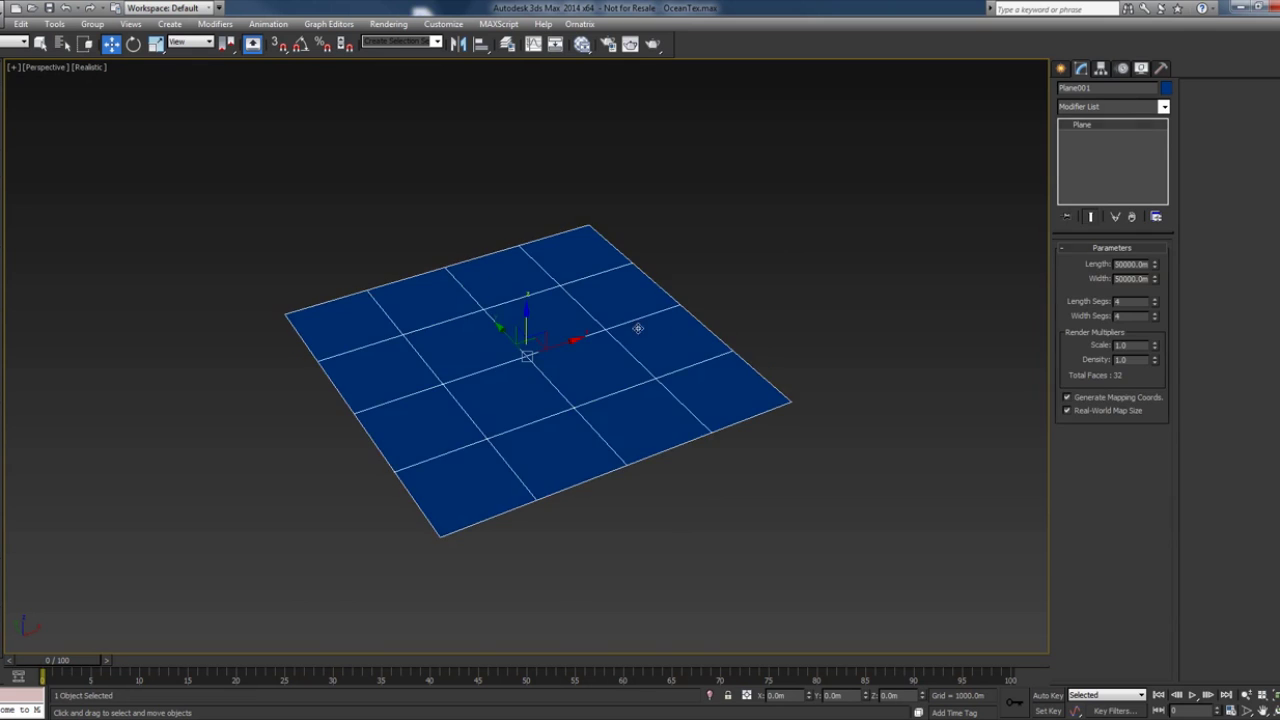
alt+middle_drag(630, 345, 717, 308)
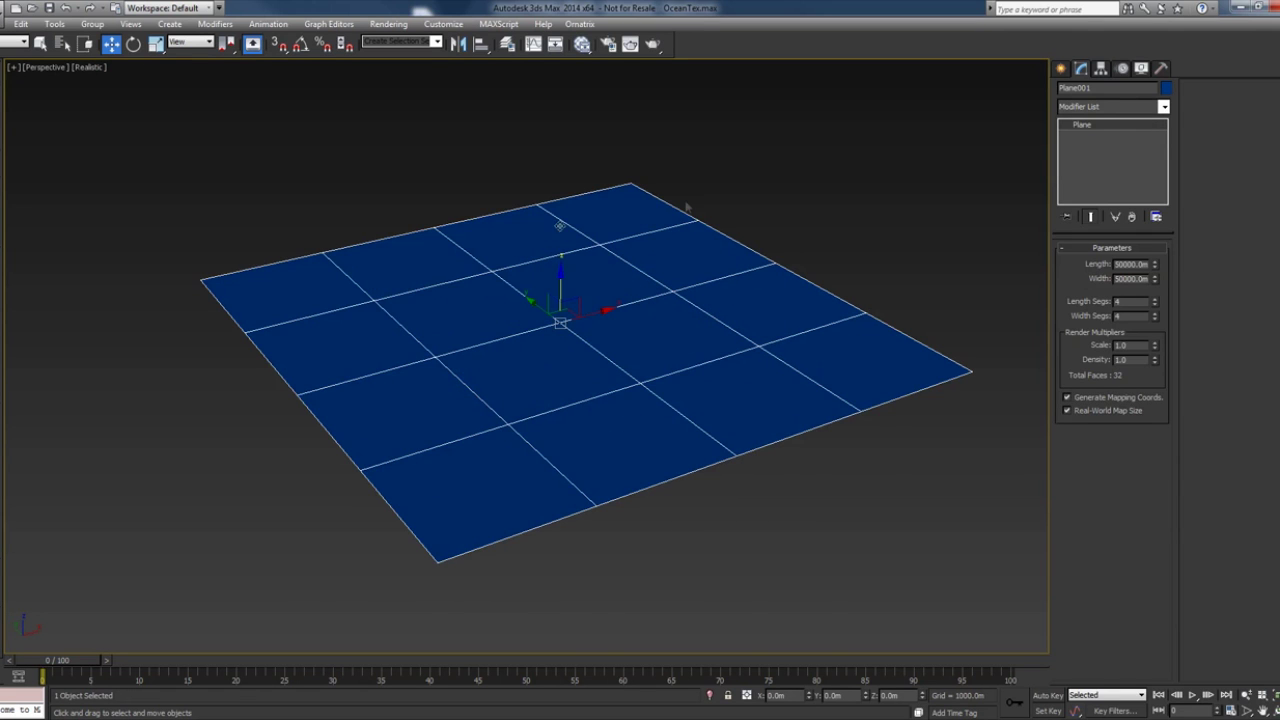
key(alt)
- Give the plane 1000 length segments and 1000 width segments
double_click(1127, 302)
text(1000)
key(Tab)
text(1000)
key(Tab)
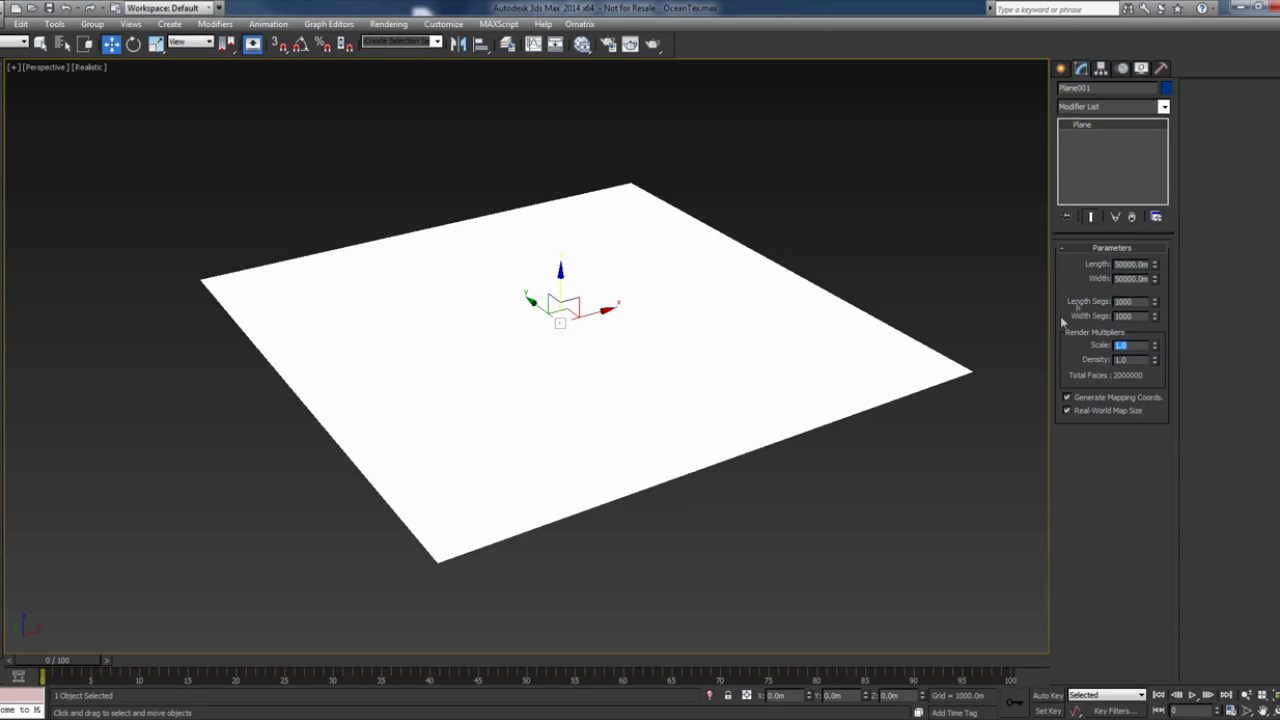
alt+middle_drag(911, 460, 849, 557)
click(849, 557)
alt+middle_drag(823, 477, 836, 465)
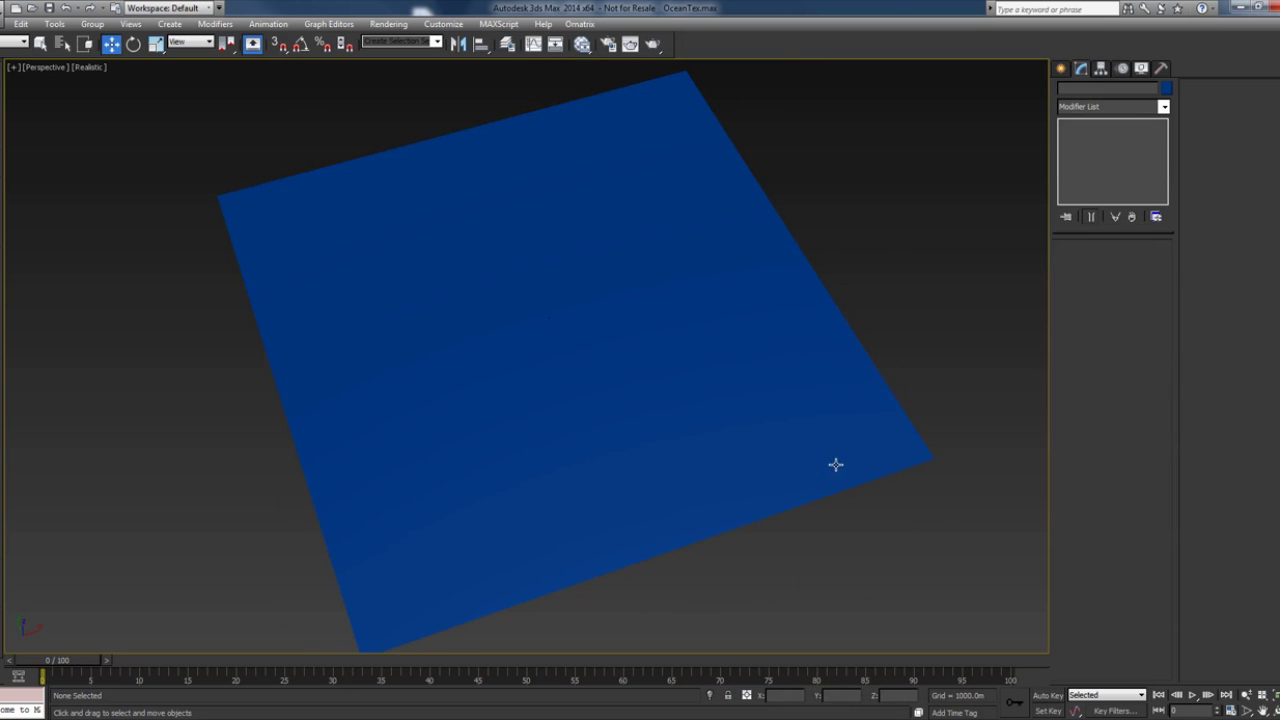
- Create a VRayPhysicalCamera in Top view, aimed from the plane's near edge toward its centre
key(t)
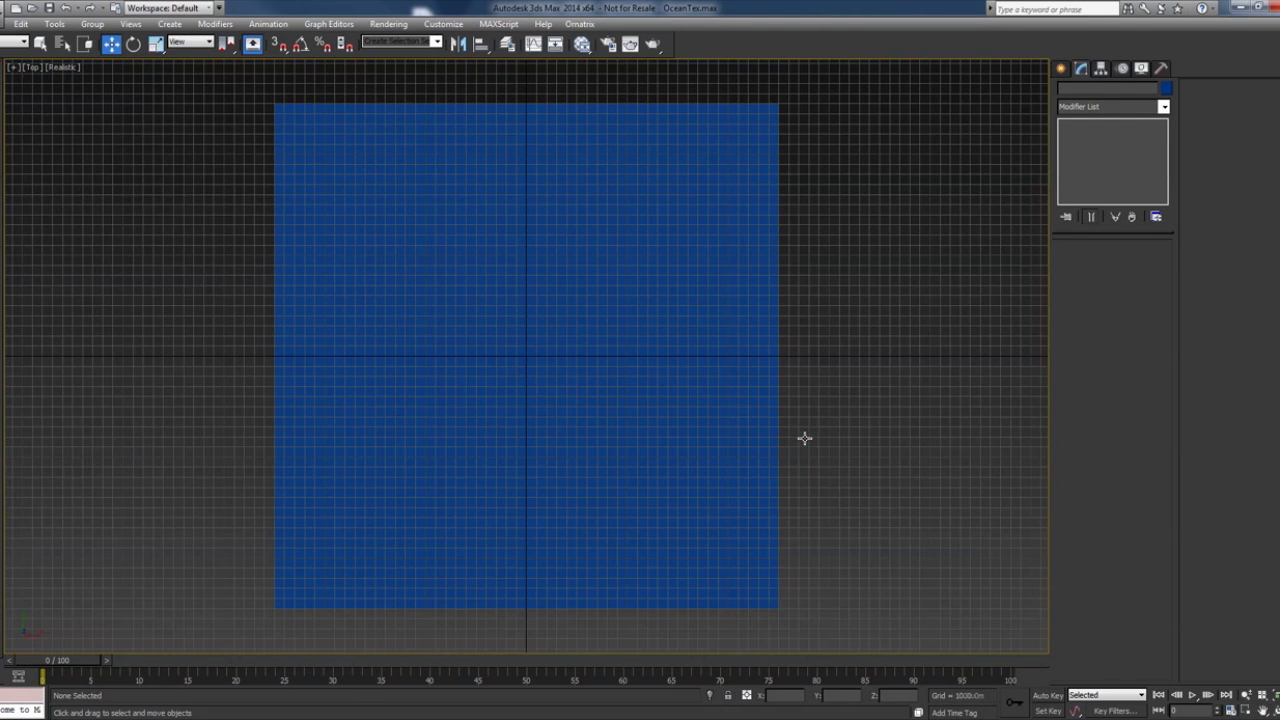
click(1061, 68)
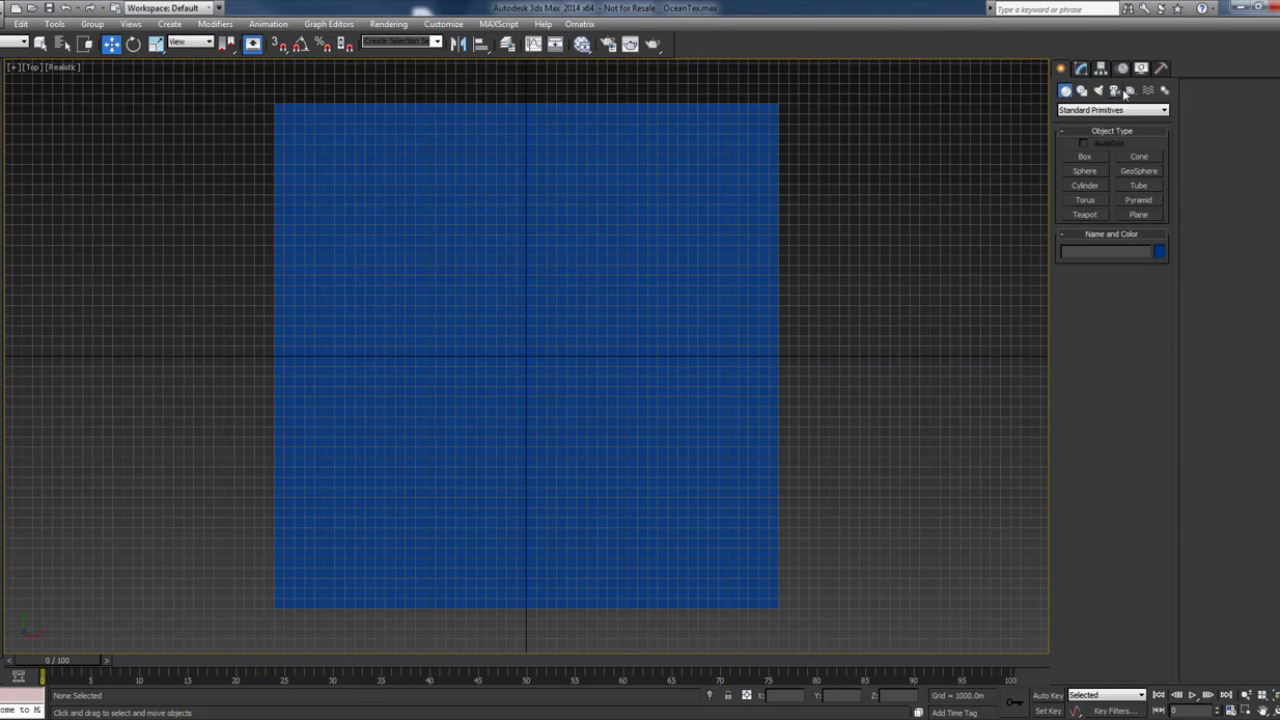
click(1116, 91)
click(1120, 109)
click(1102, 130)
click(1136, 157)
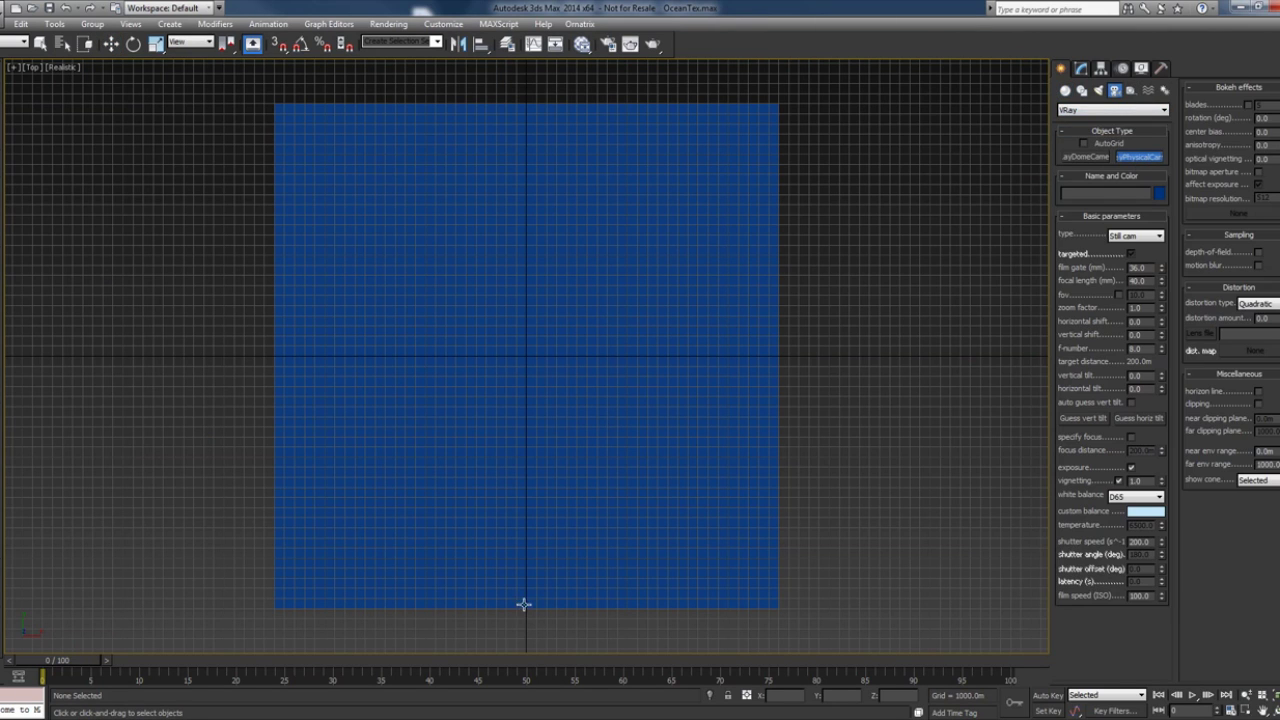
drag(523, 603, 523, 357)
- Centre the camera's target at X 0, Y 0
key(w)
click(524, 360)
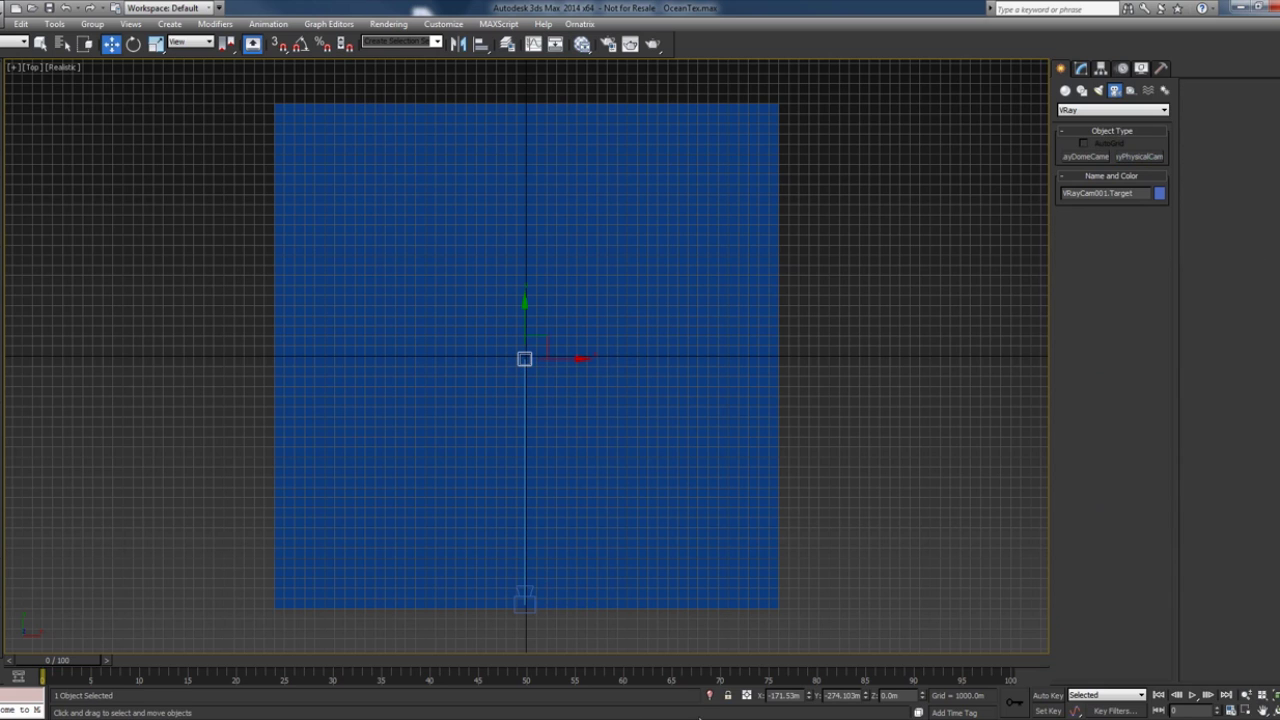
right_click(808, 695)
right_click(866, 696)
- Position the camera body at X 0, Y -25000 m
click(513, 599)
right_click(809, 695)
double_click(830, 695)
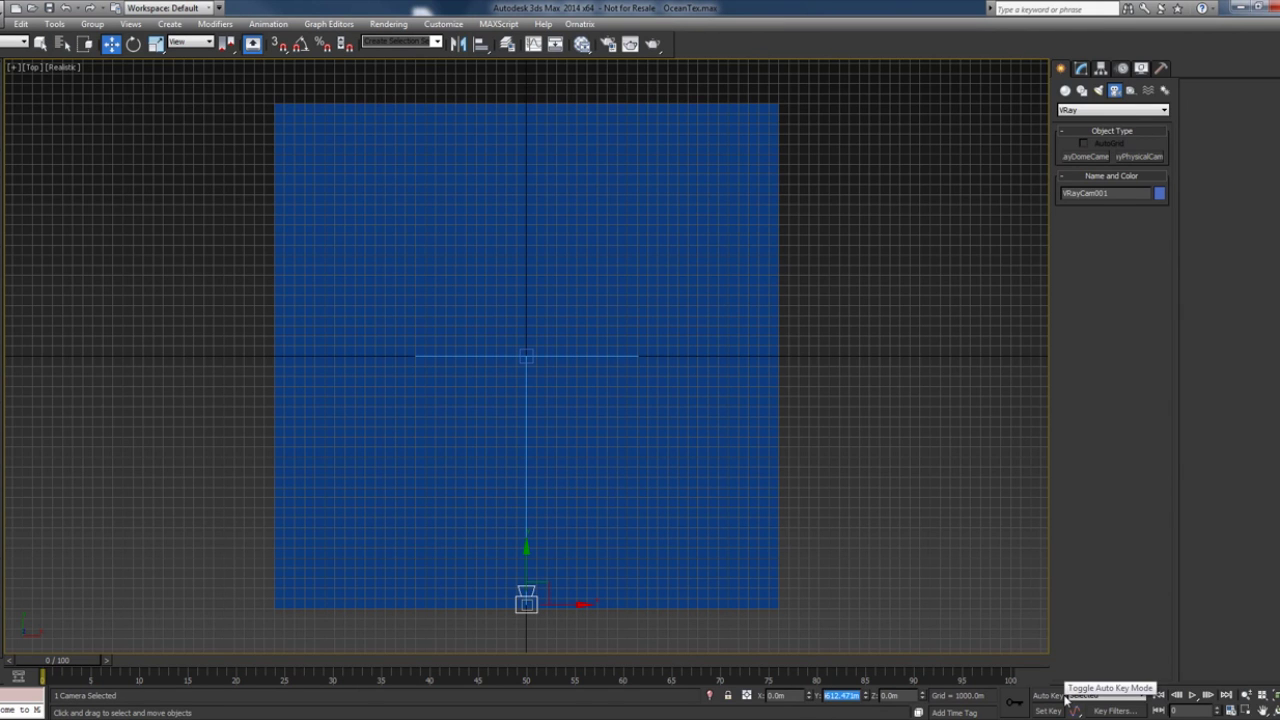
text(-25000)
key(Return)
- Raise the camera to 5 m height and switch the viewport to the camera view
alt+middle_drag(634, 549, 676, 485)
scroll(676, 485, up, 2)
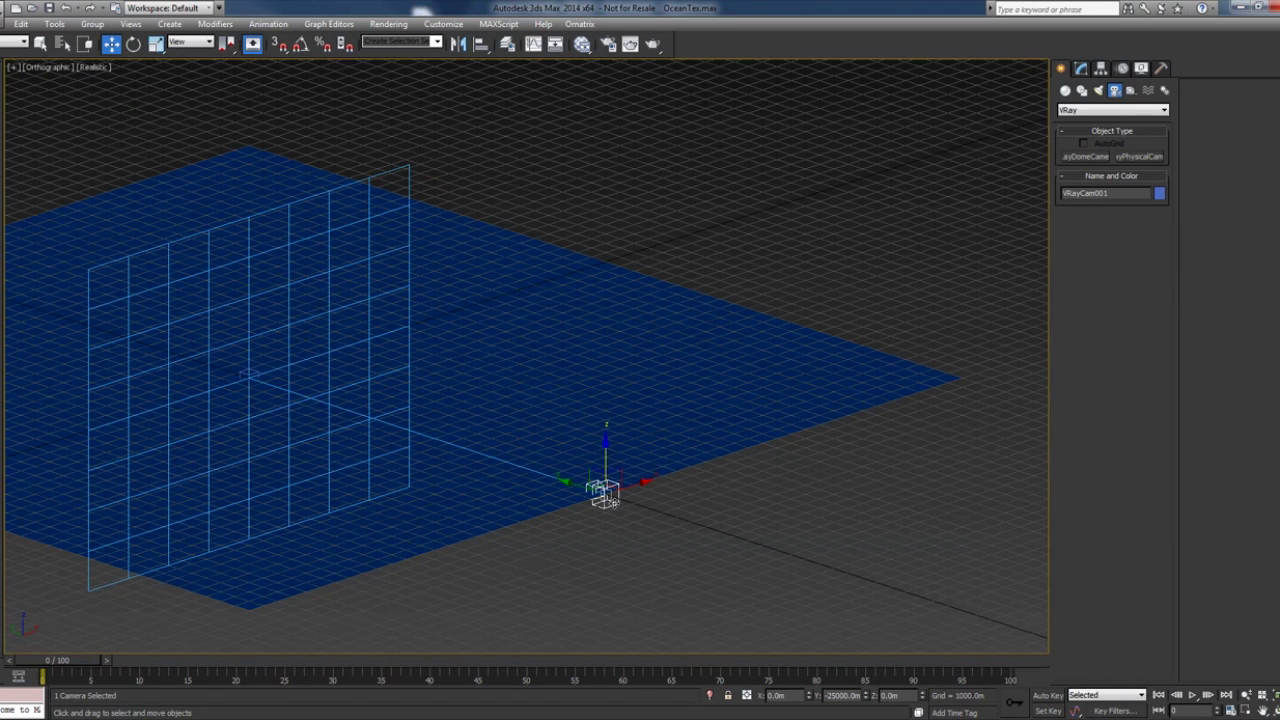
click(900, 695)
text(5)
key(Return)
key(c)
click(728, 338)
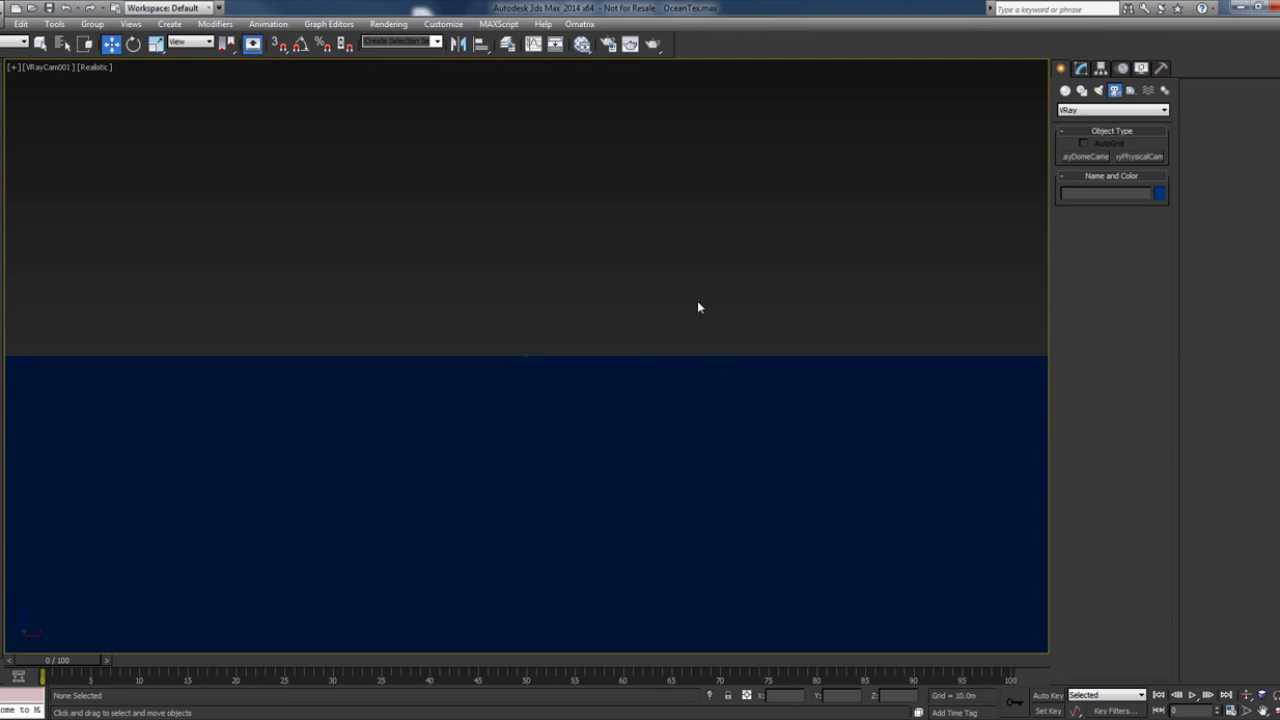
- Create a VRaySun in the maximized Top view, accepting the VRaySky environment map
key(alt+w)
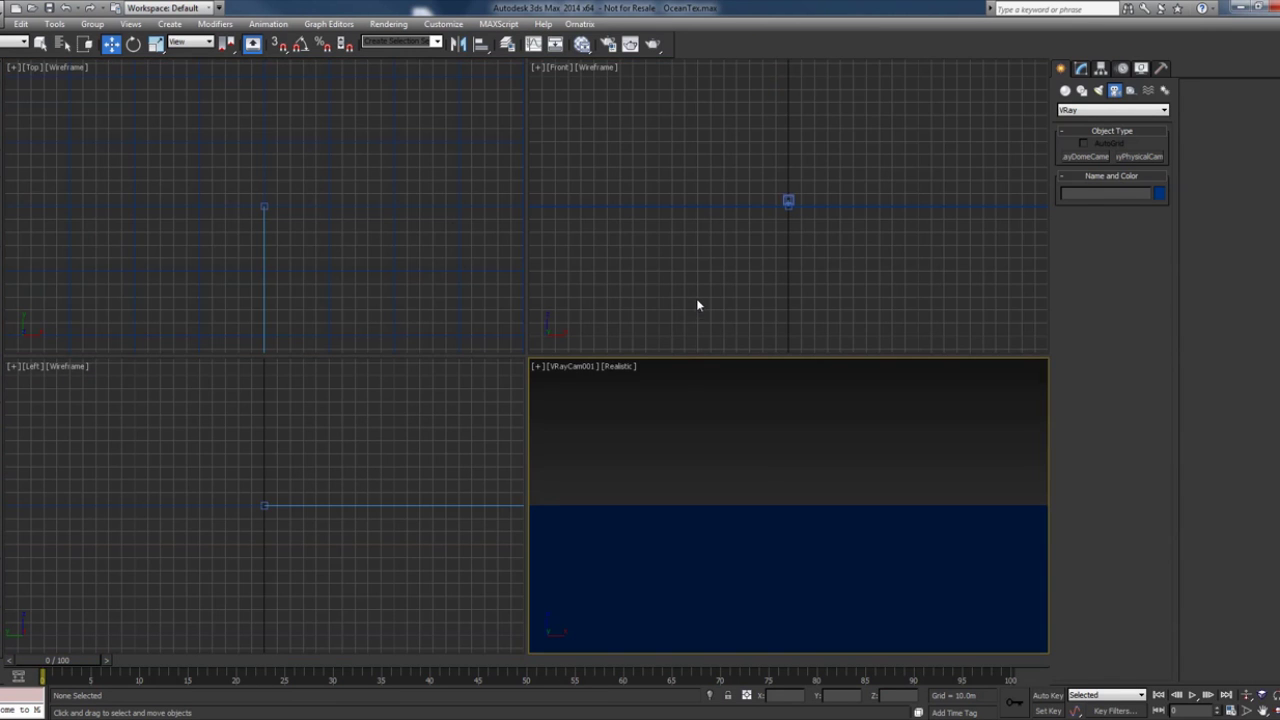
click(417, 262)
key(z)
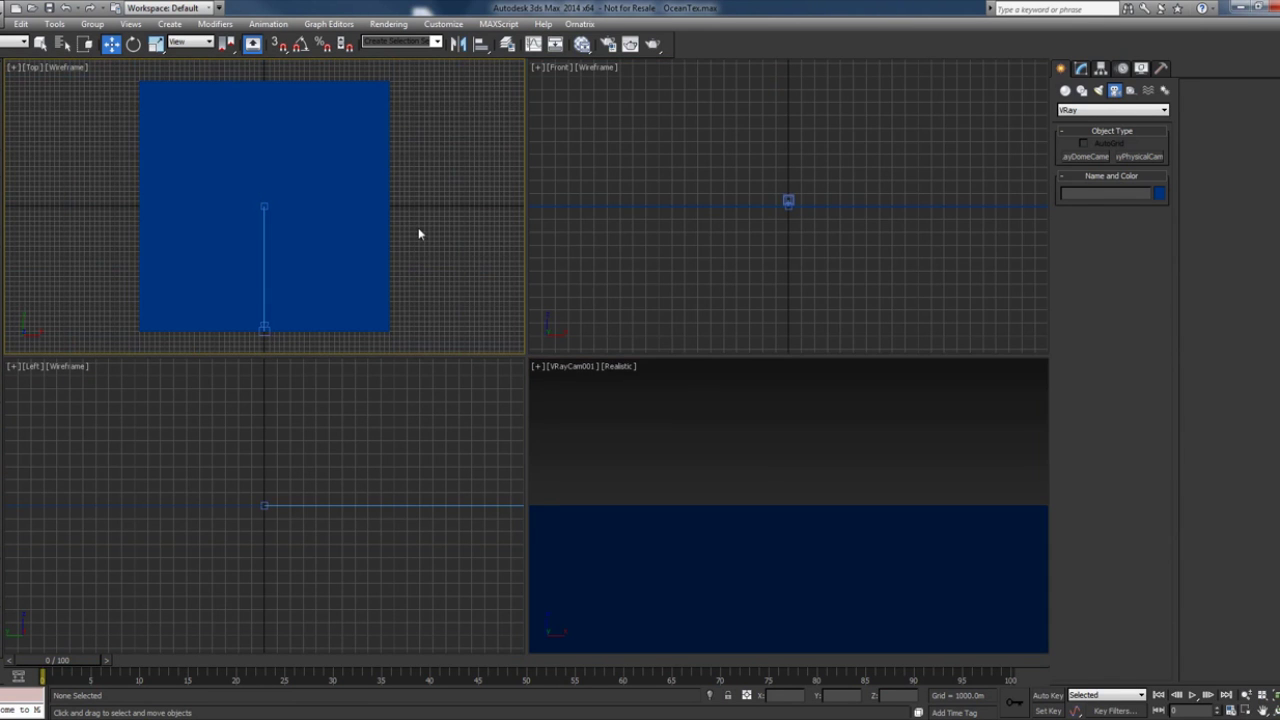
key(alt+w)
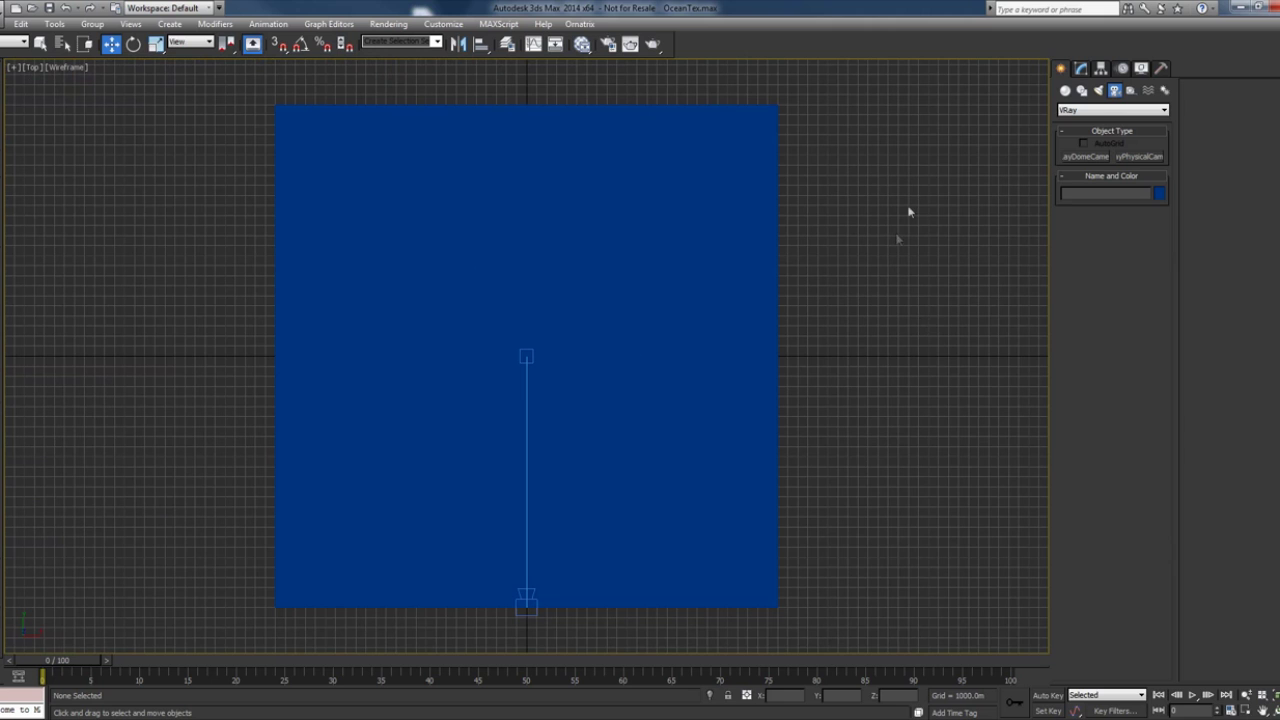
click(1098, 90)
click(1108, 110)
click(1105, 146)
click(1139, 171)
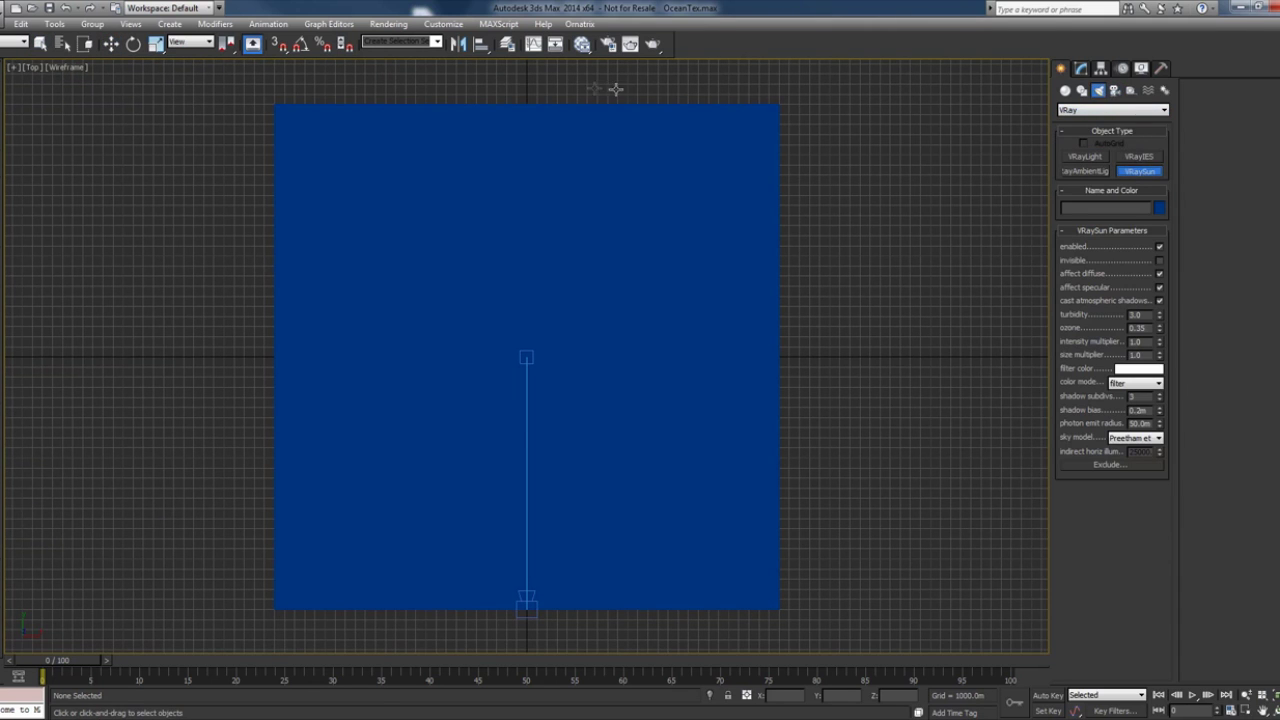
drag(655, 76, 537, 322)
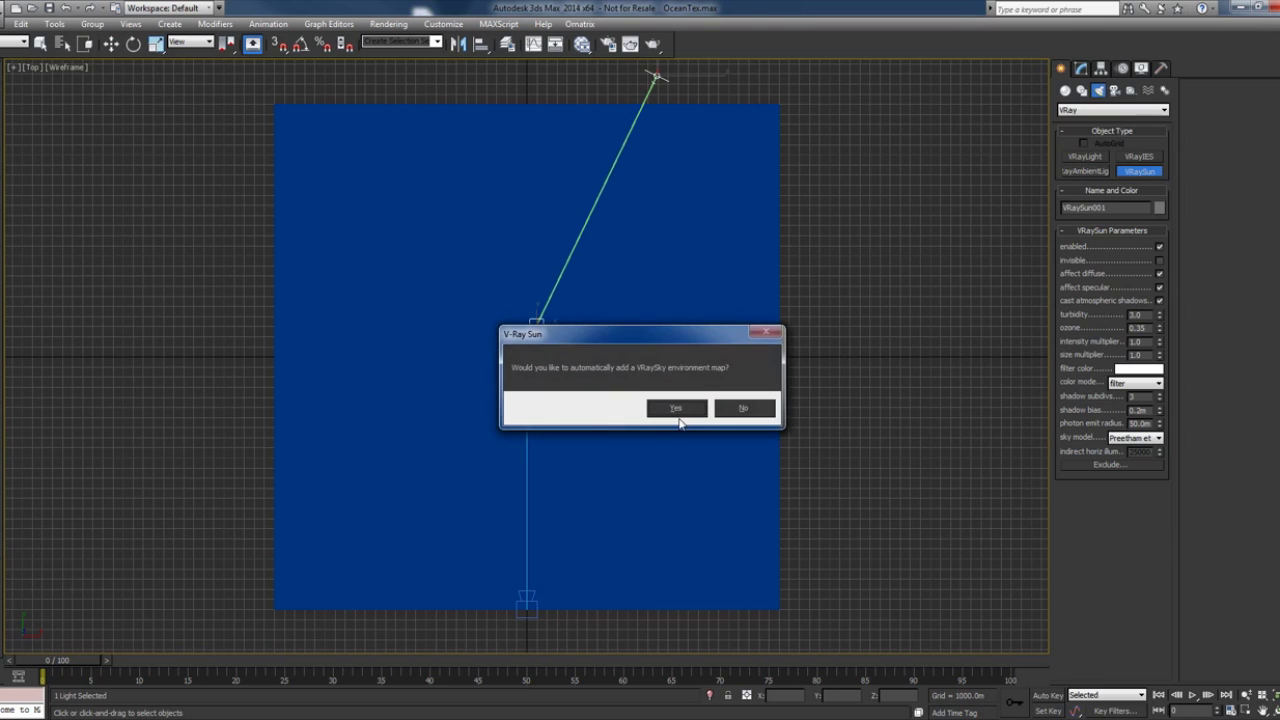
click(678, 409)
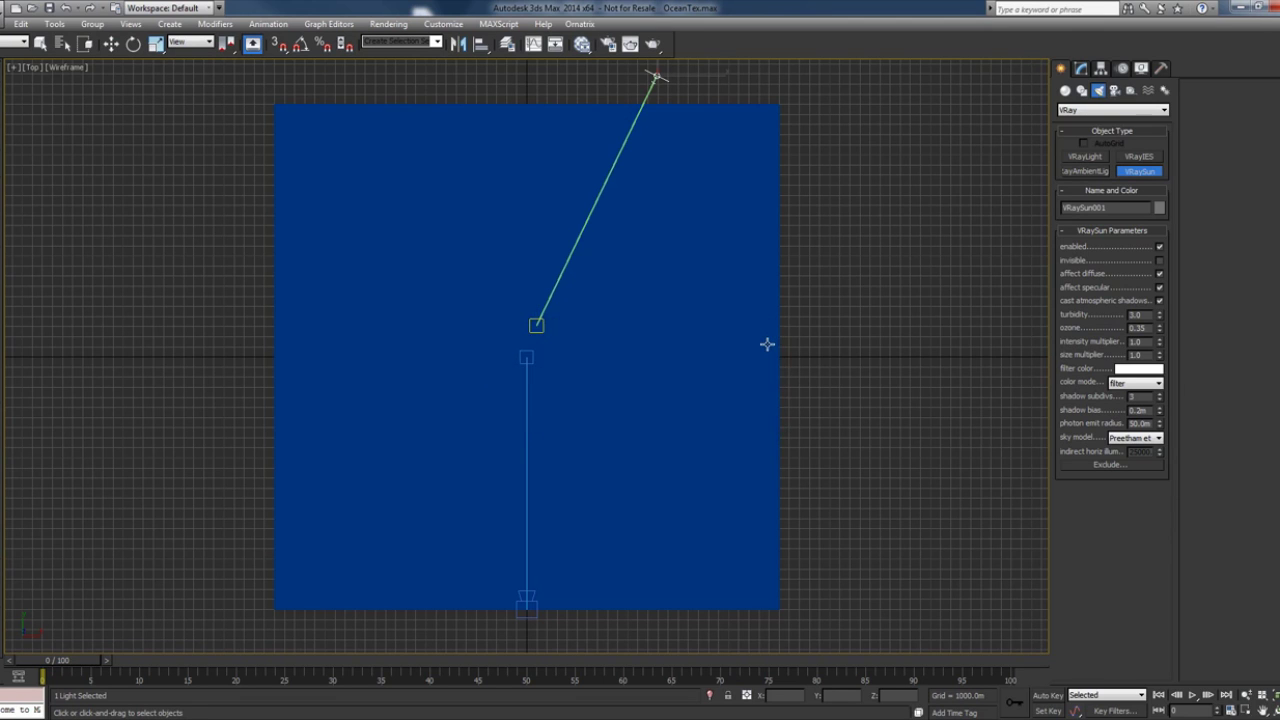
- In the camera view, move the sun above the horizon, right of centre
key(c)
key(w)
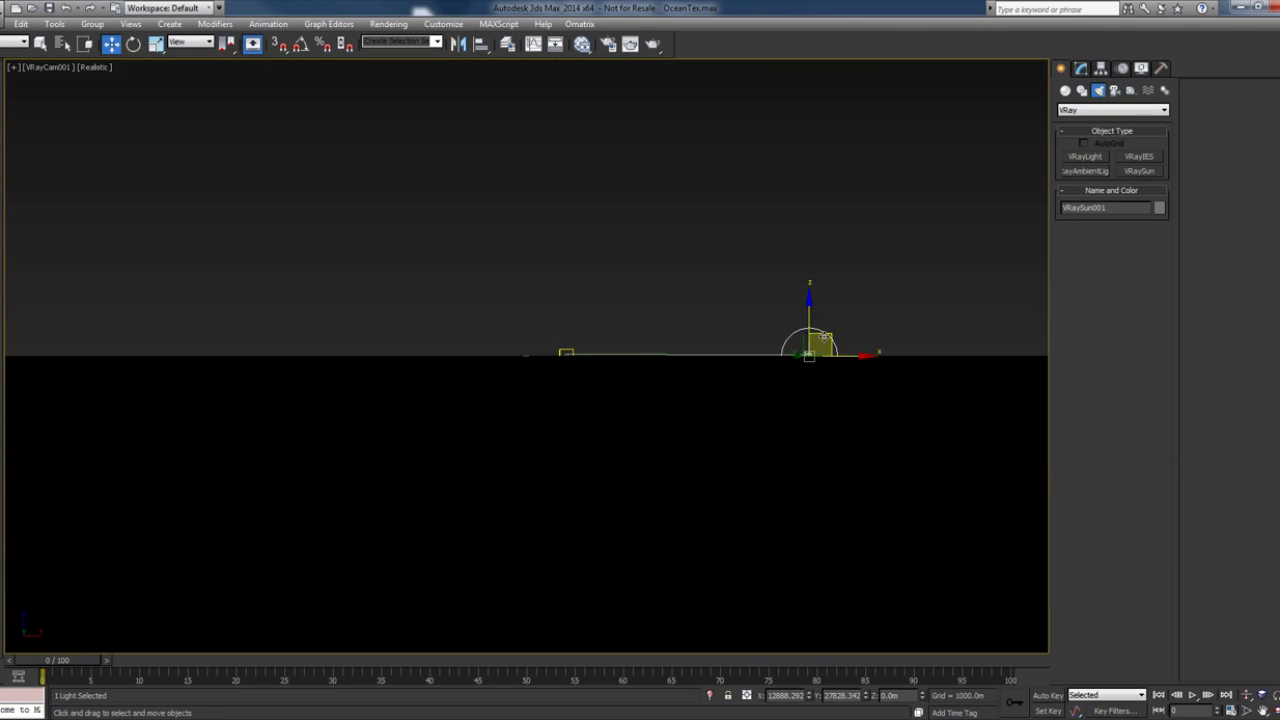
drag(821, 337, 873, 196)
click(564, 352)
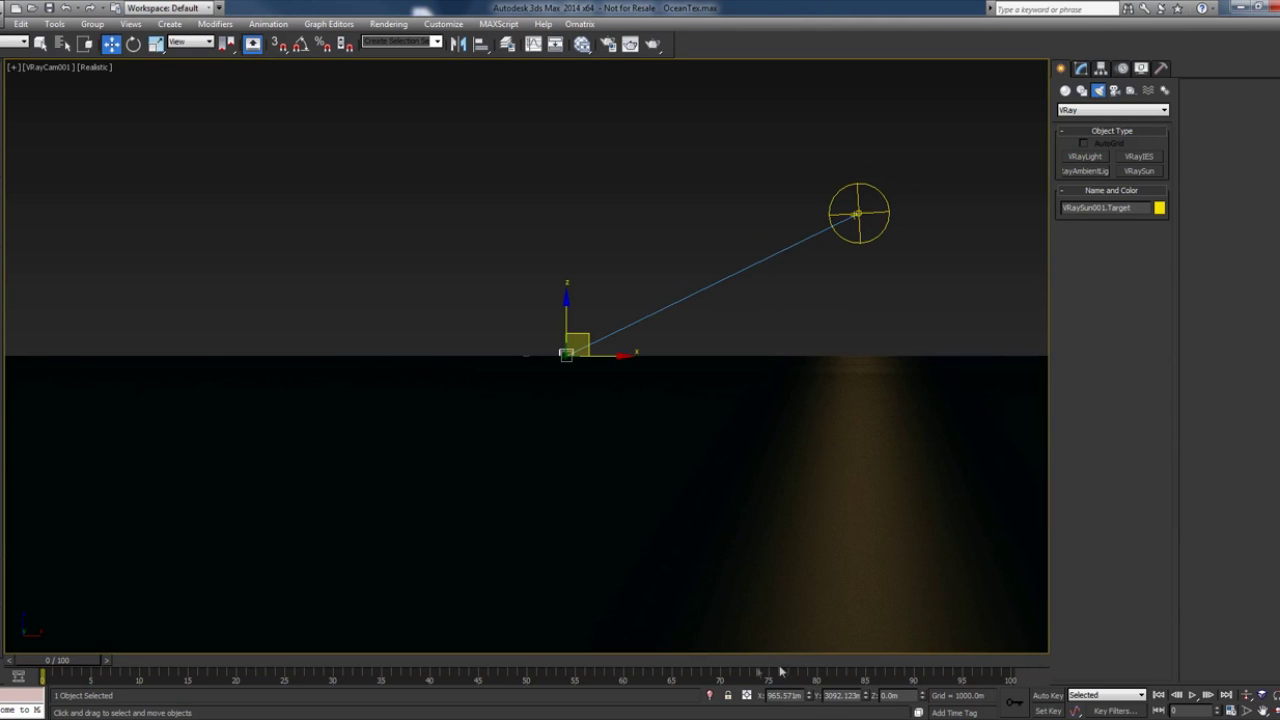
- Zero the sun target's X and Y position and render a test of the camera view
right_click(810, 697)
right_click(866, 697)
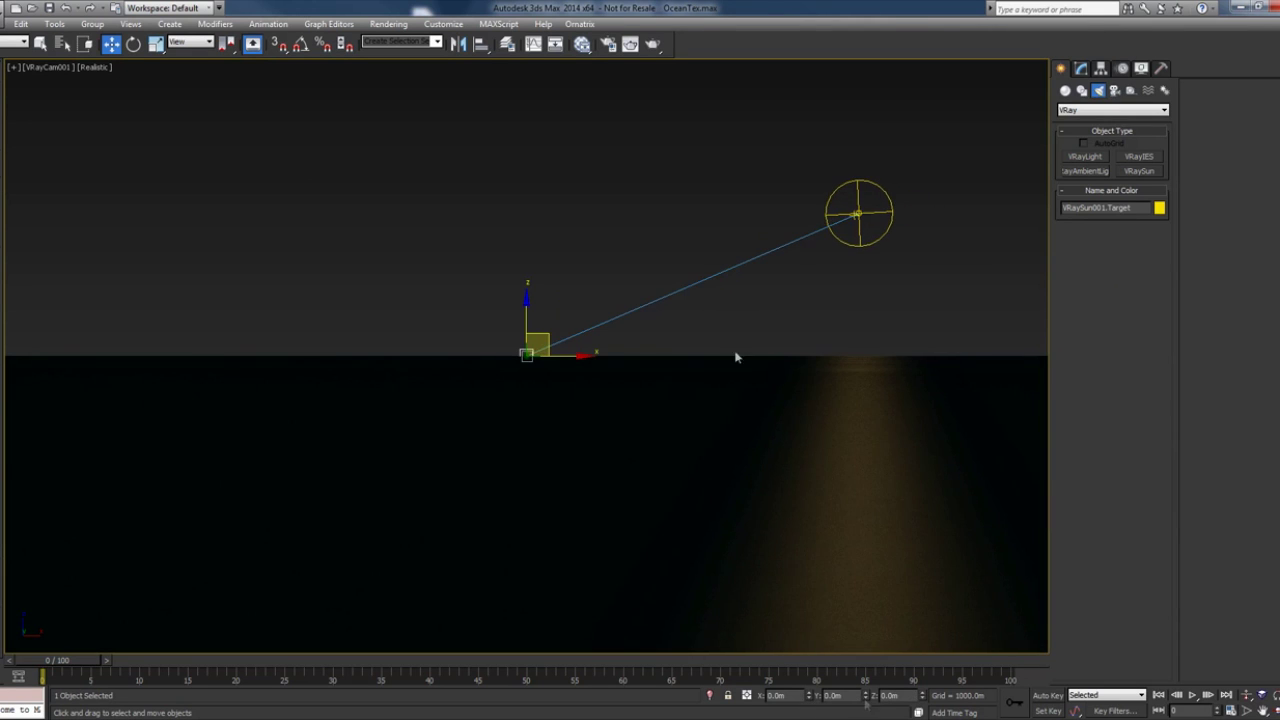
key(shift+q)
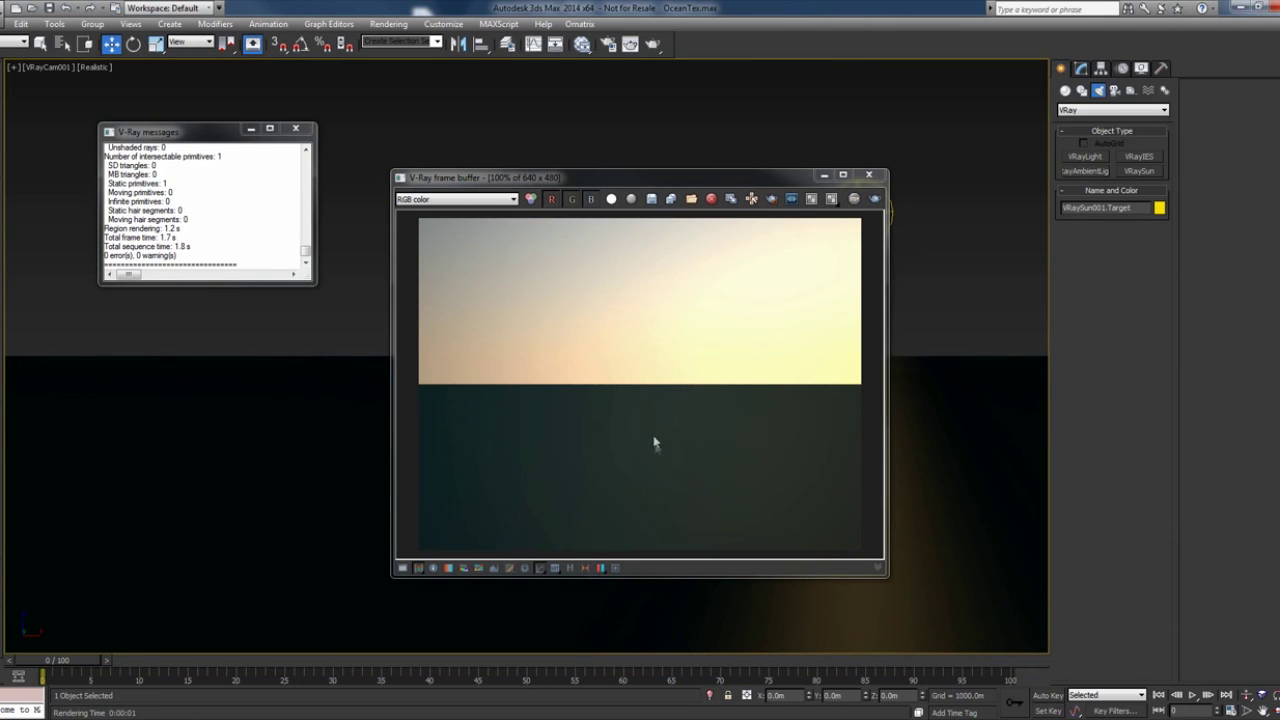
click(869, 174)
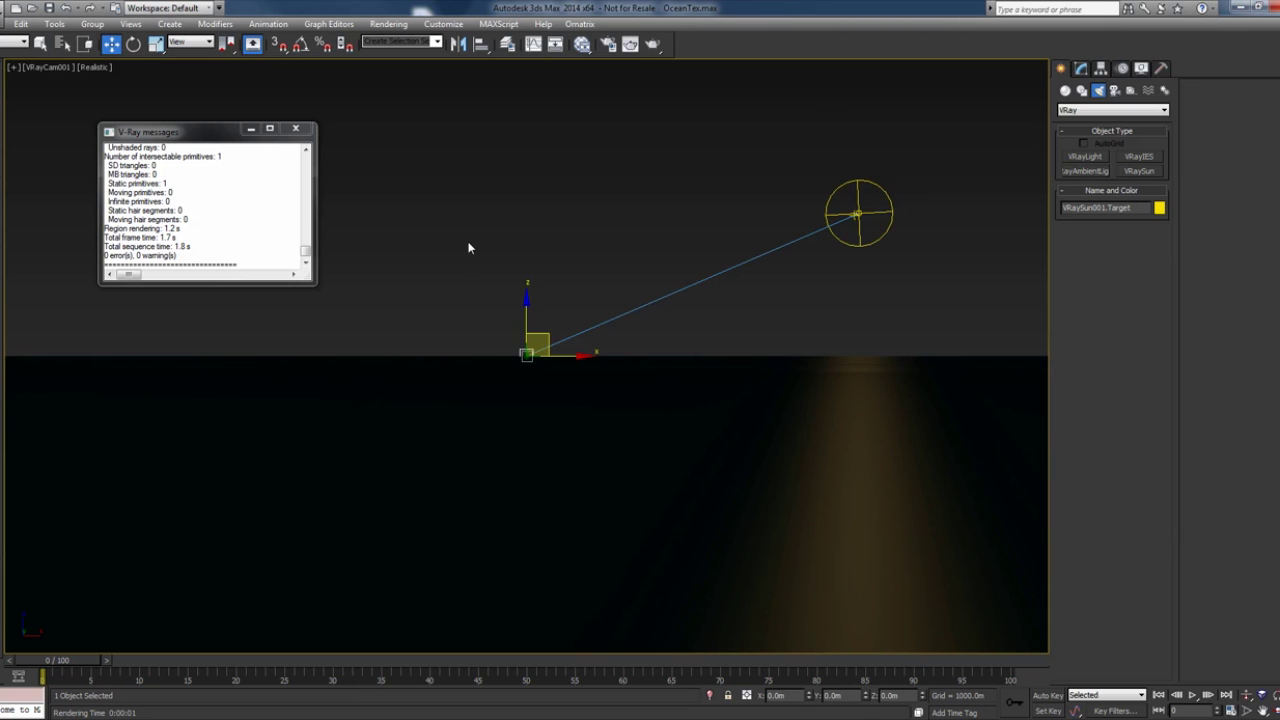
- Create a VRayMtl node in the Slate Material Editor and name it Ocean
key(m)
right_click(105, 200)
mouse_move(150, 208)
mouse_move(270, 223)
click(353, 347)
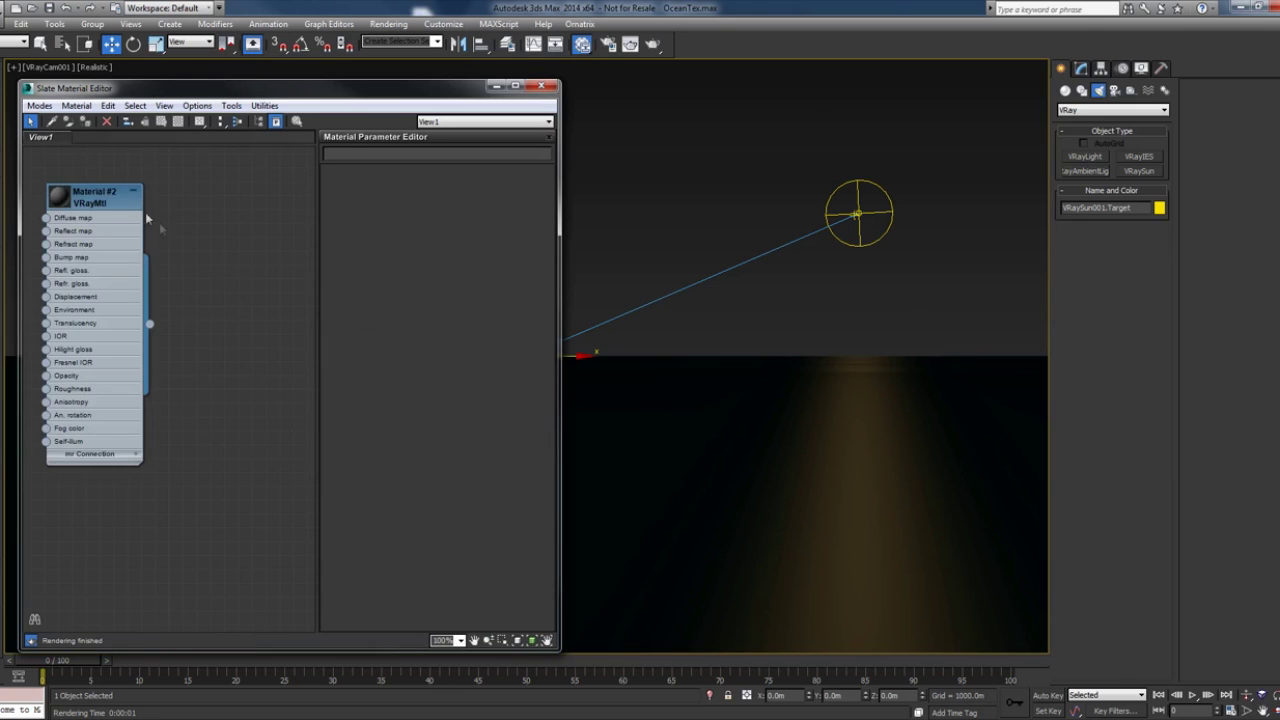
key(h)
double_click(140, 227)
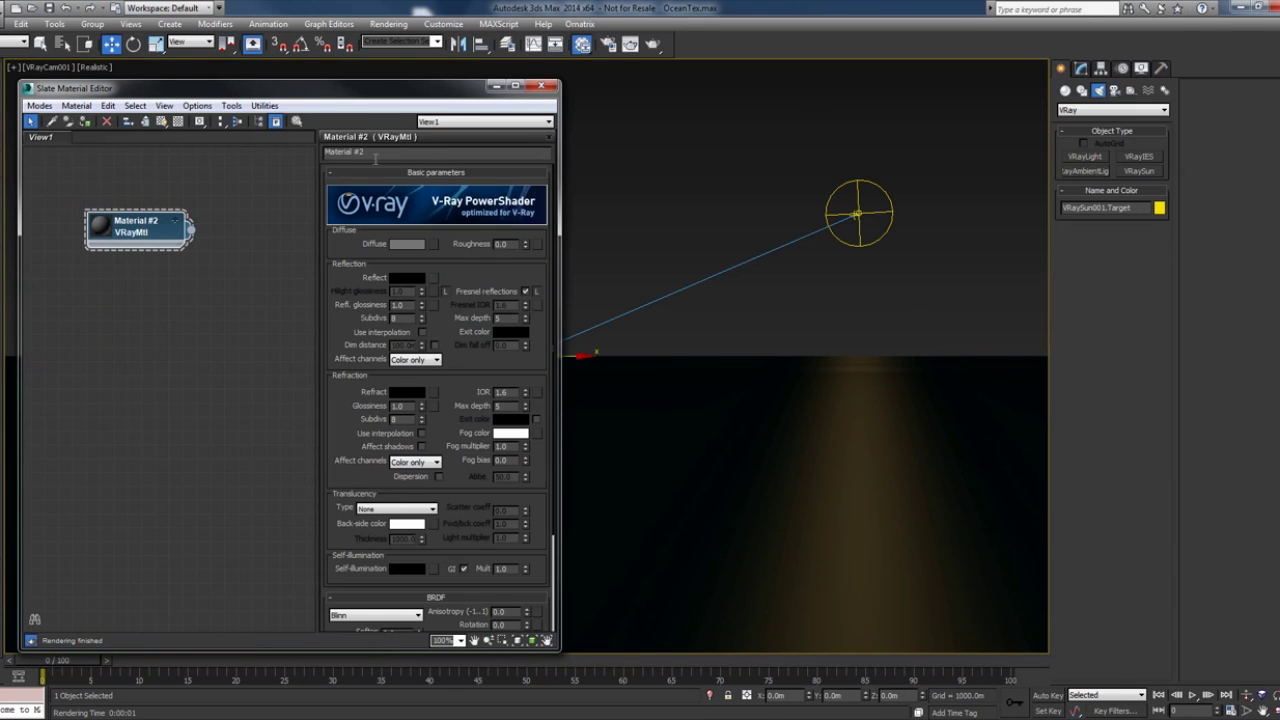
text(Ocean)
- Set Ocean's diffuse to black and its reflection and refraction to white
click(407, 244)
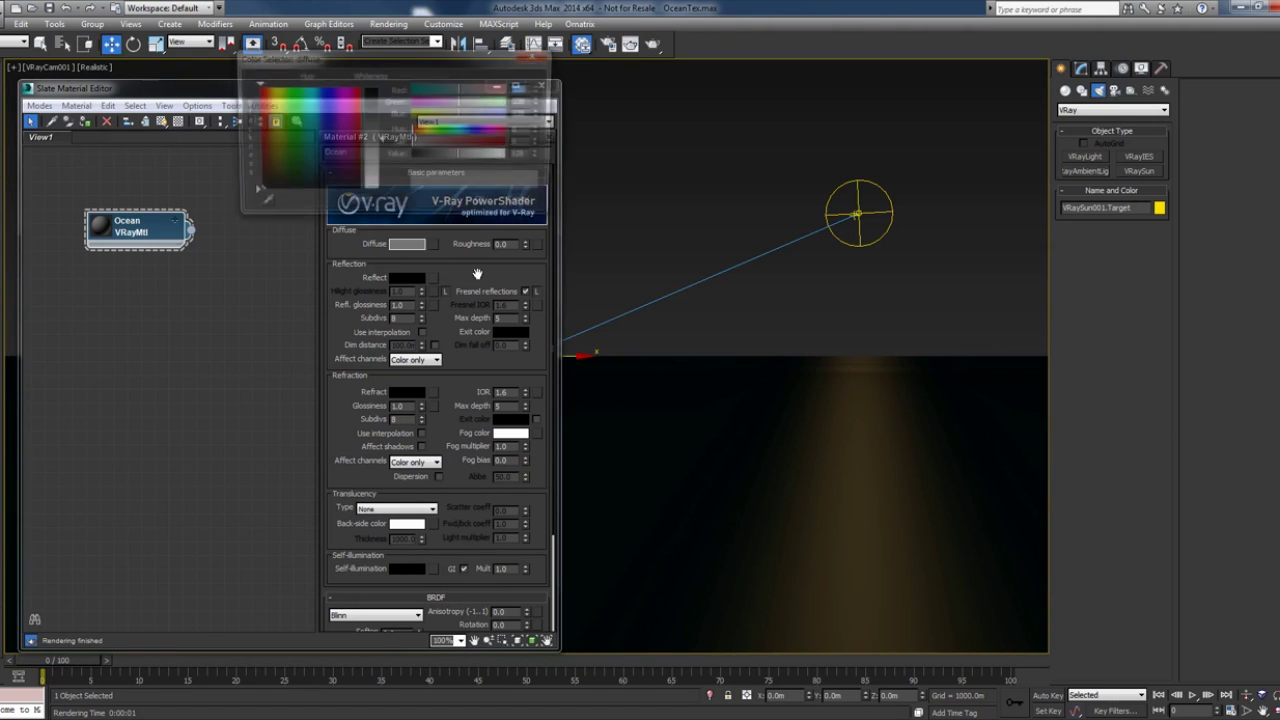
drag(470, 155, 510, 155)
click(472, 202)
click(407, 277)
click(484, 203)
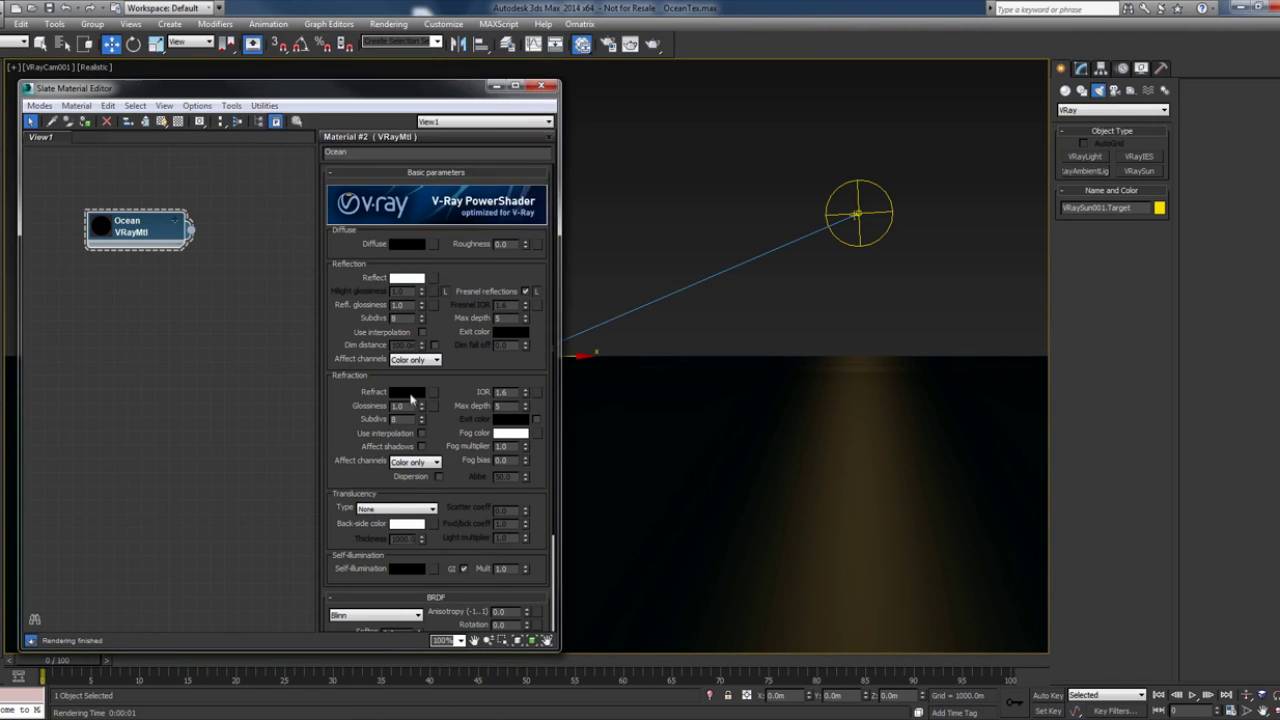
click(407, 391)
drag(414, 155, 510, 155)
click(484, 203)
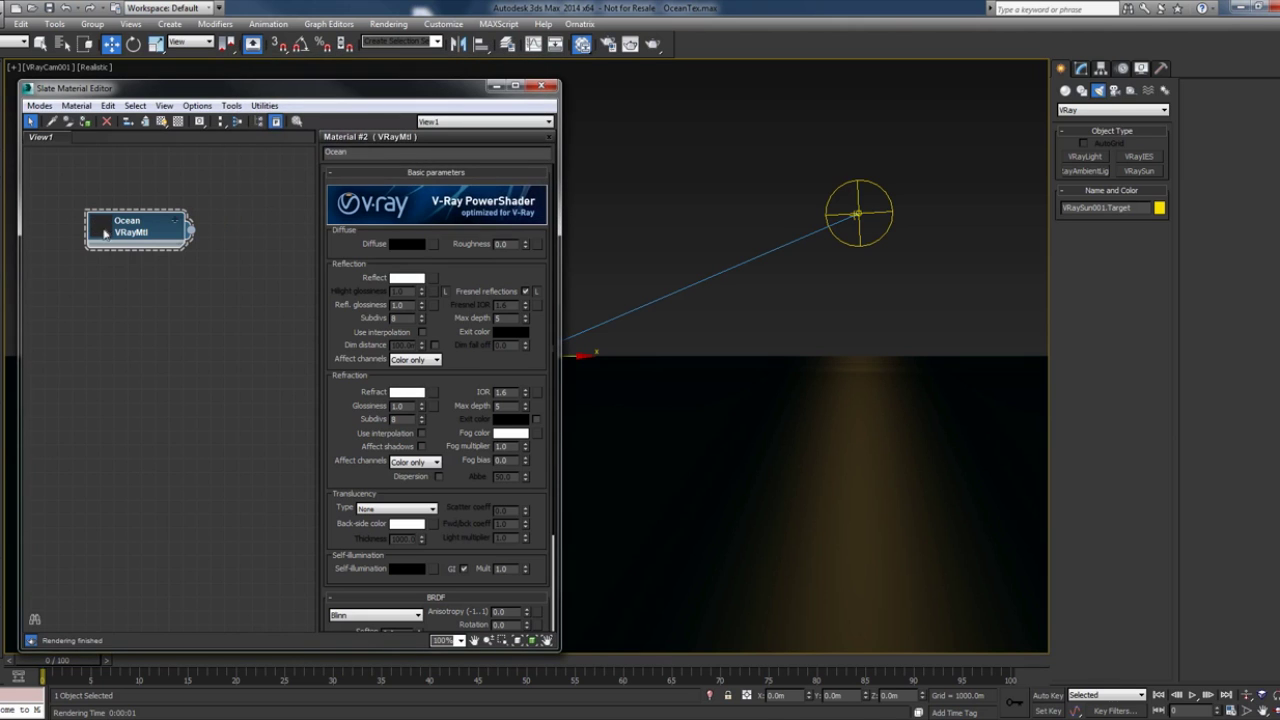
- Give Ocean a blue fog colour with fog multiplier 0.2
click(178, 220)
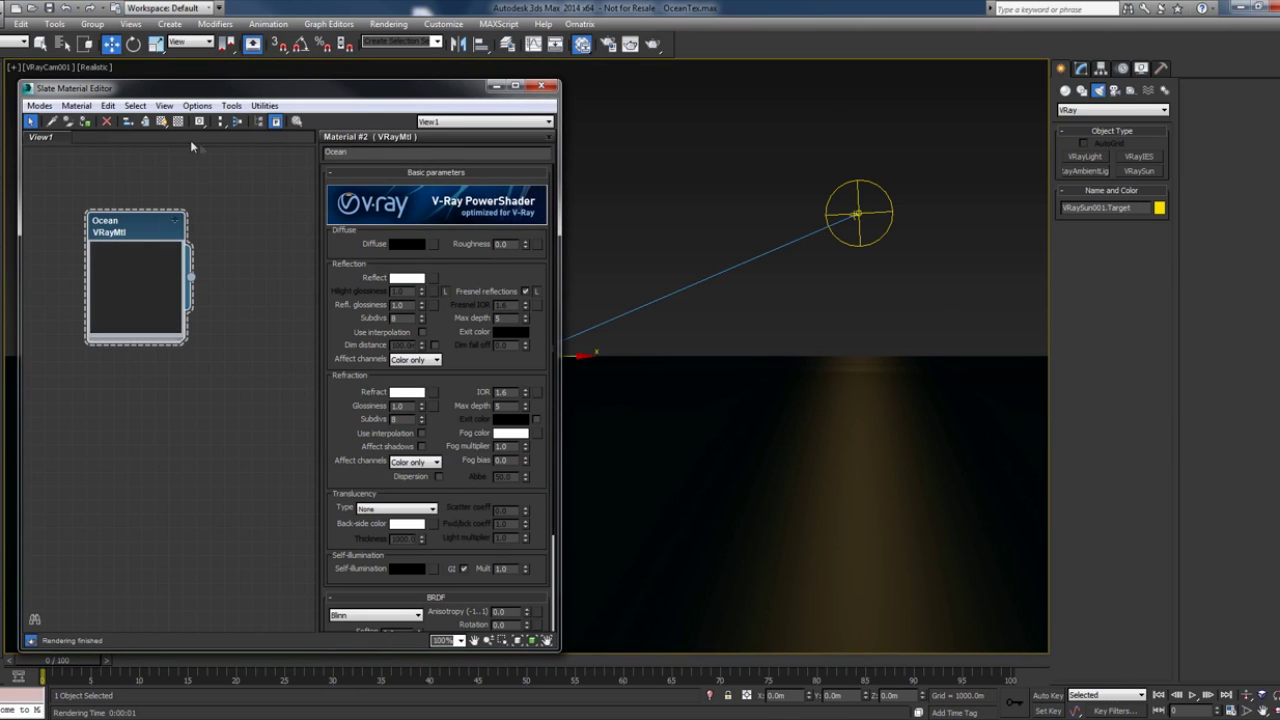
click(510, 432)
click(470, 130)
click(470, 142)
click(459, 155)
drag(459, 156, 465, 155)
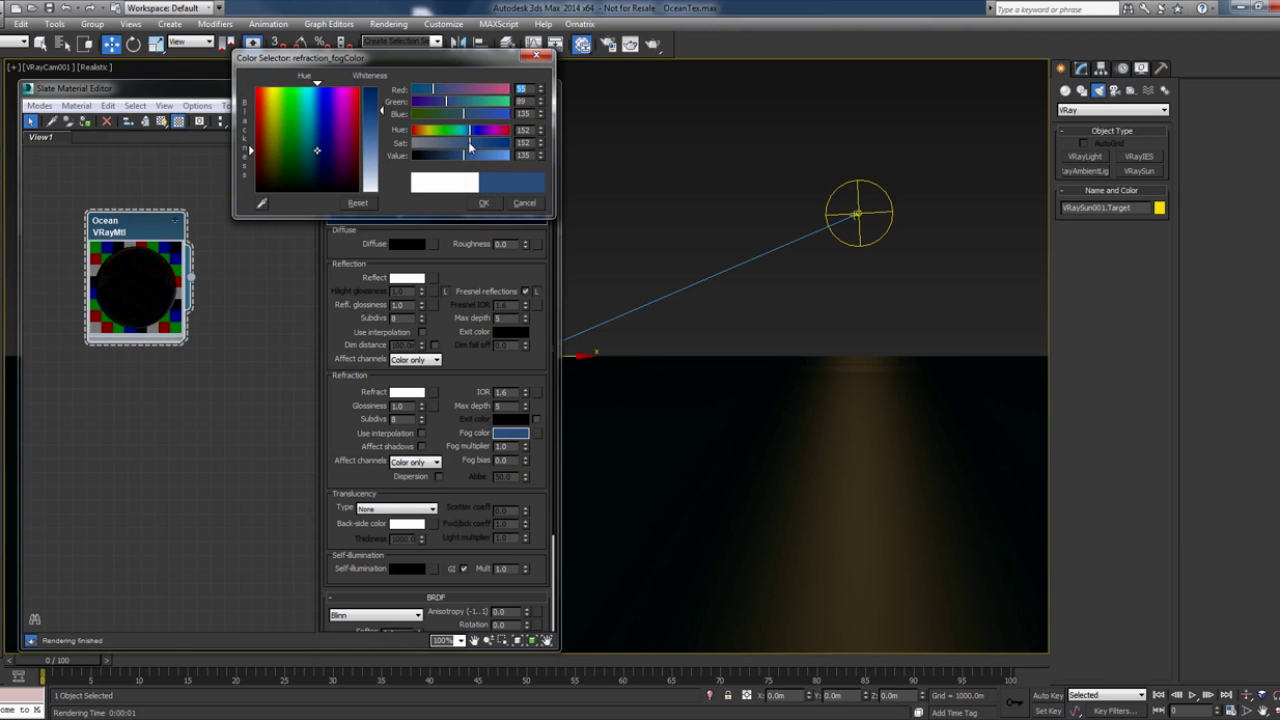
click(462, 155)
click(473, 142)
click(466, 130)
click(483, 202)
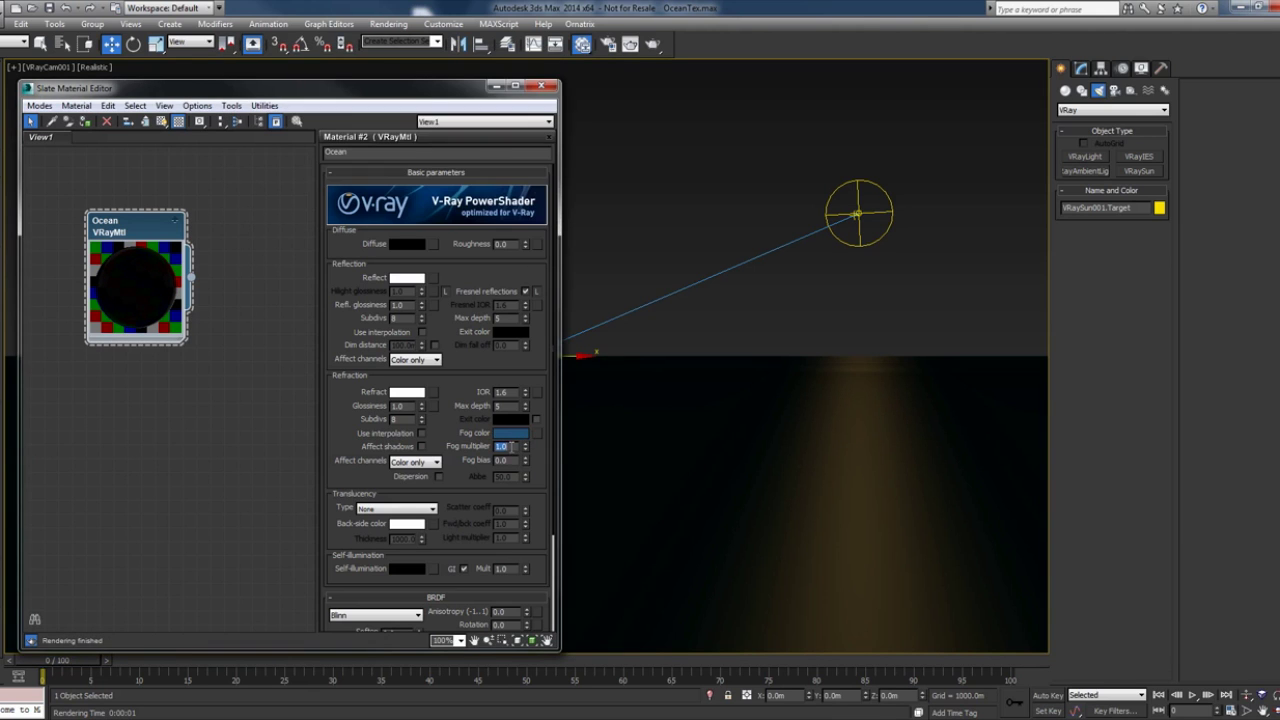
text(0.2)
key(Return)
key(alt+w)
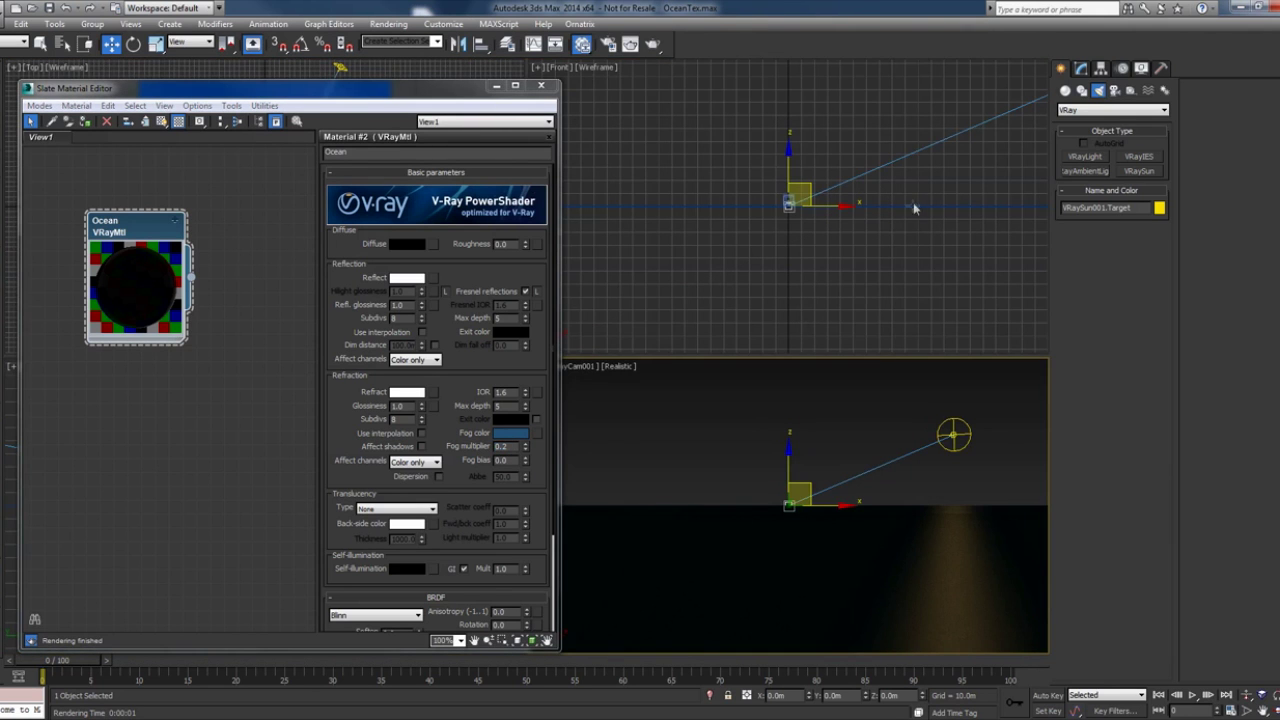
- Assign the Ocean material to Plane001 and close the material editor
click(914, 208)
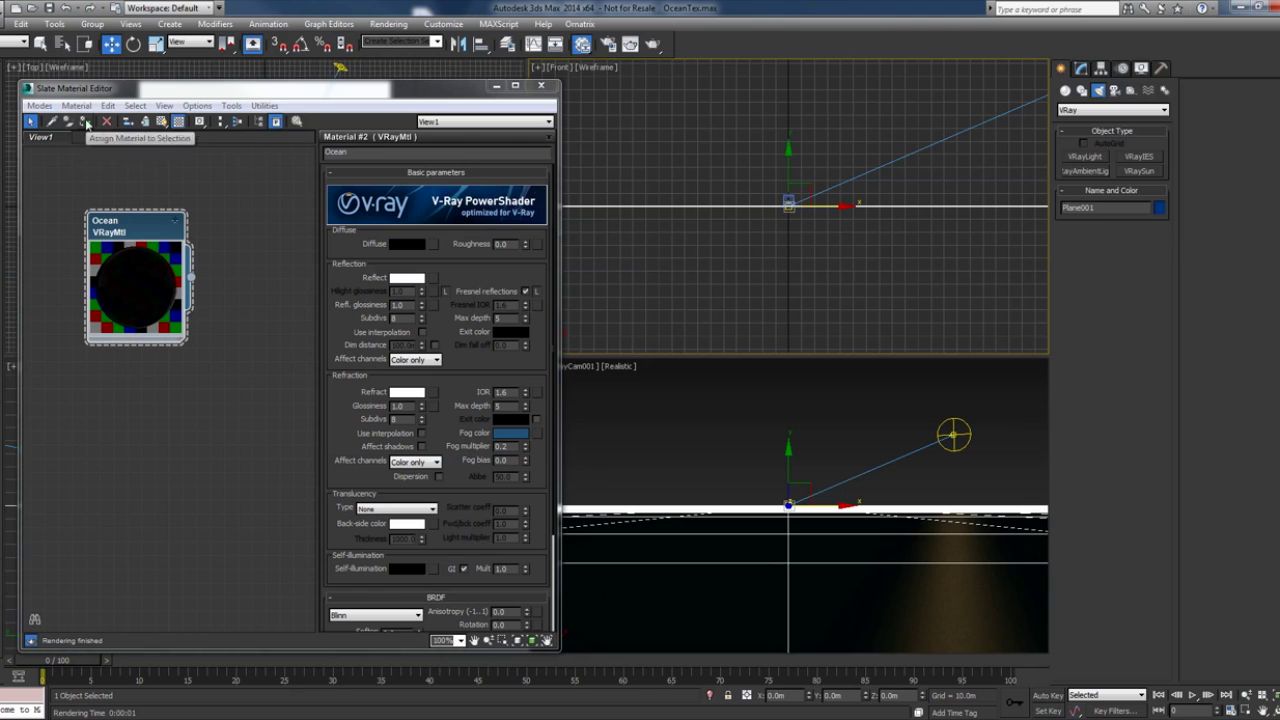
click(84, 121)
click(541, 86)
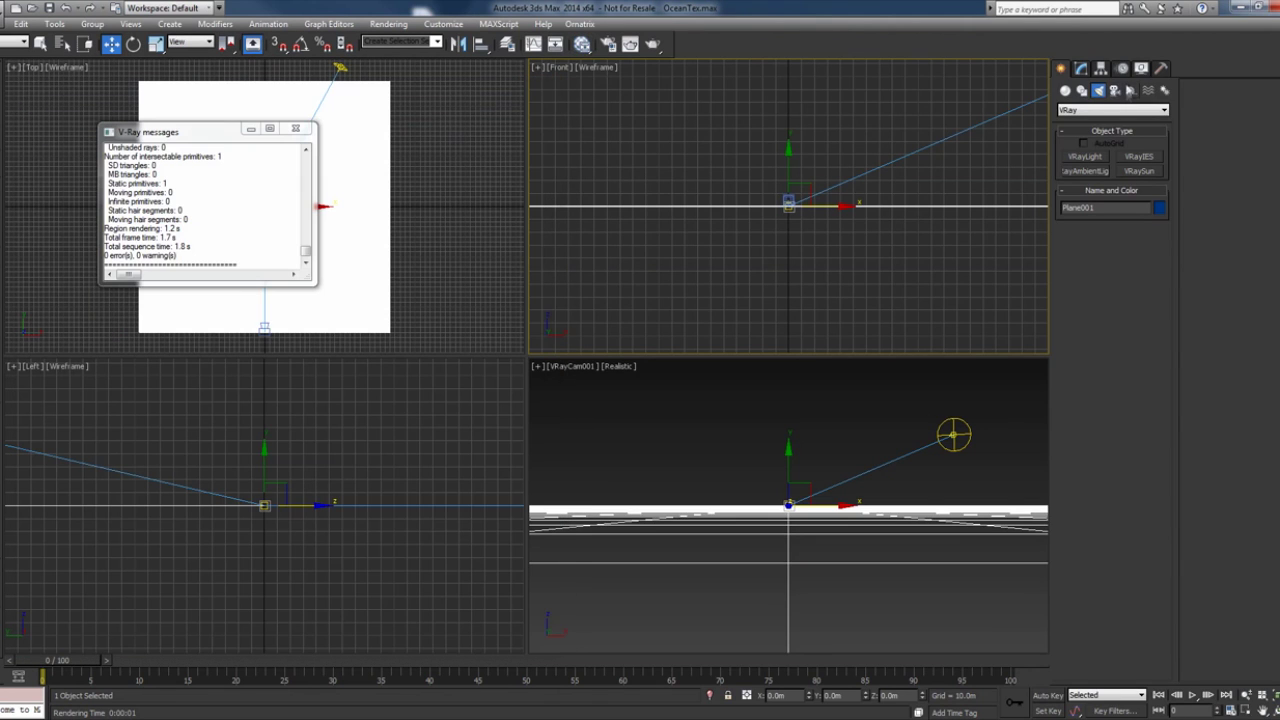
- Set the plane to display shaded in its object colour, then render a test
click(1141, 69)
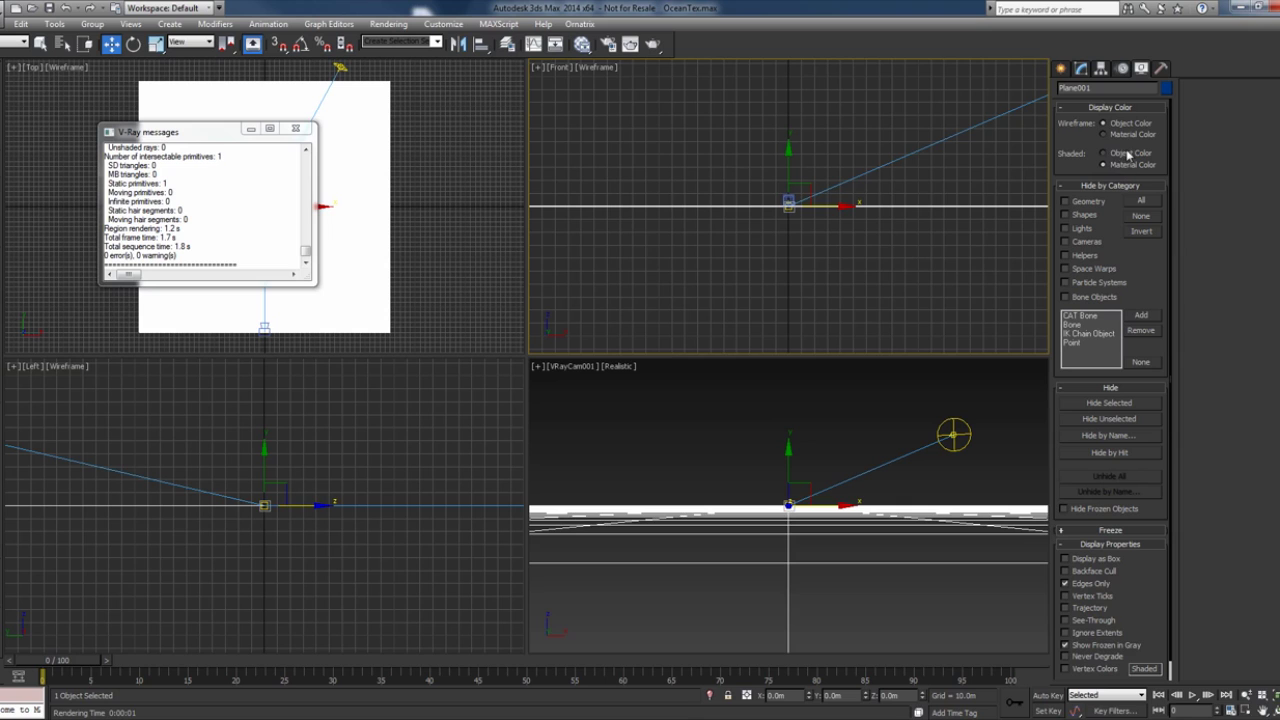
click(1110, 153)
click(816, 428)
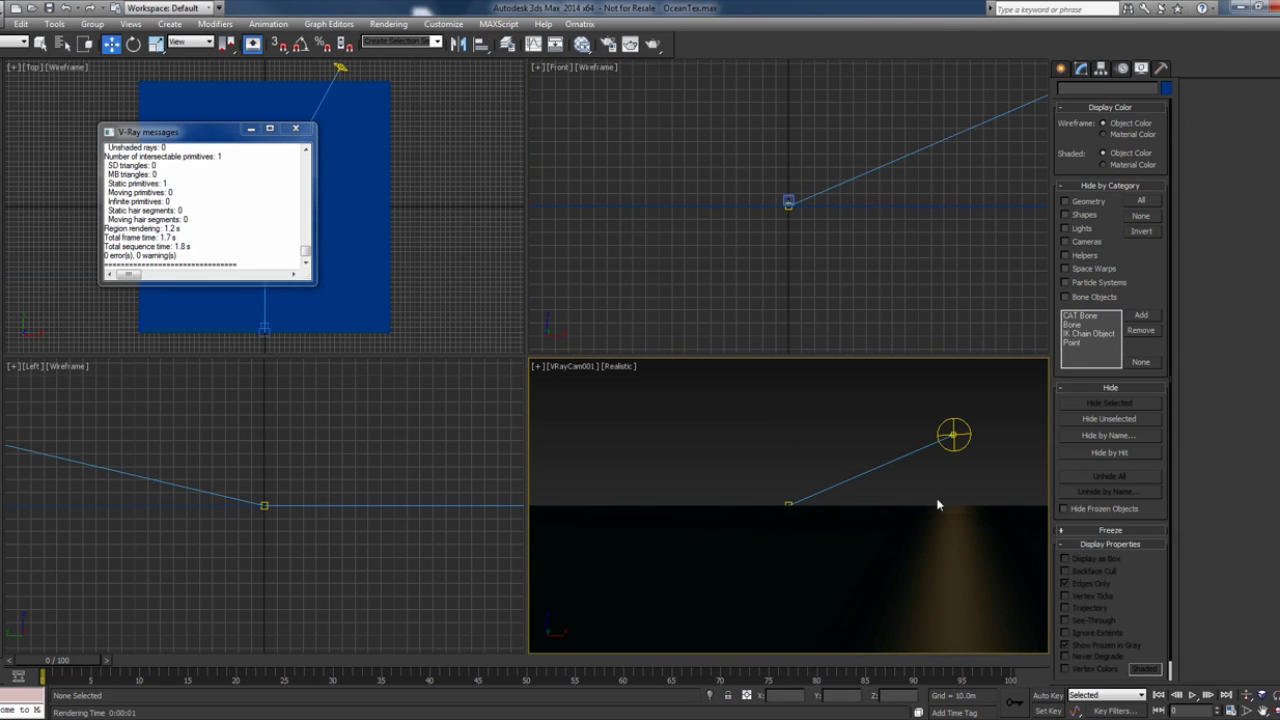
key(shift+q)
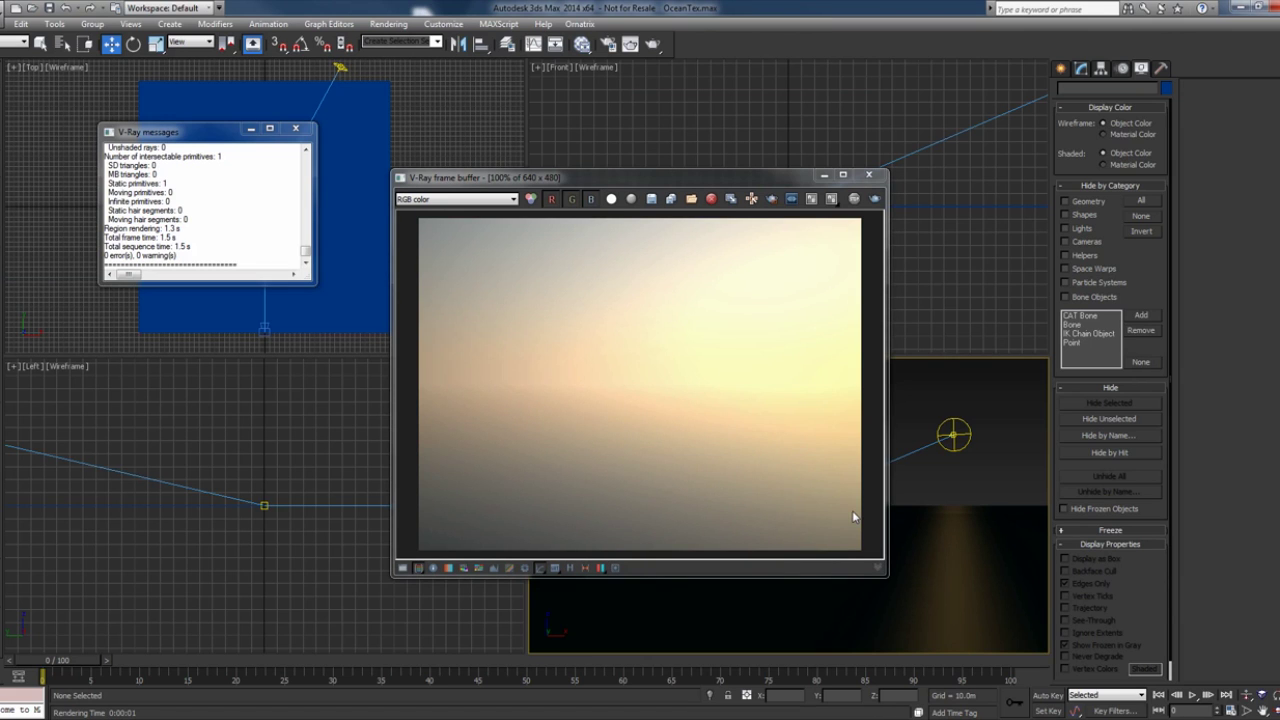
- Select Plane001 in the Front view and add VRayDisplacementMod from the Modifier List
click(868, 175)
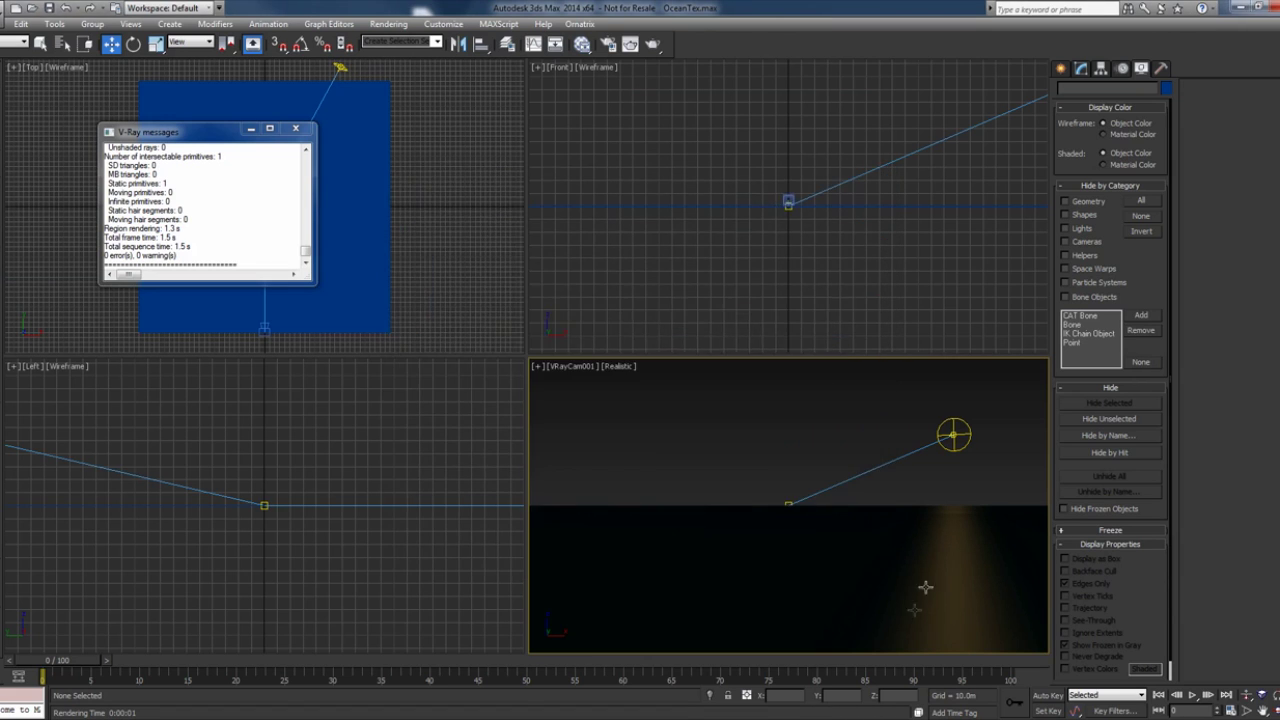
click(1081, 68)
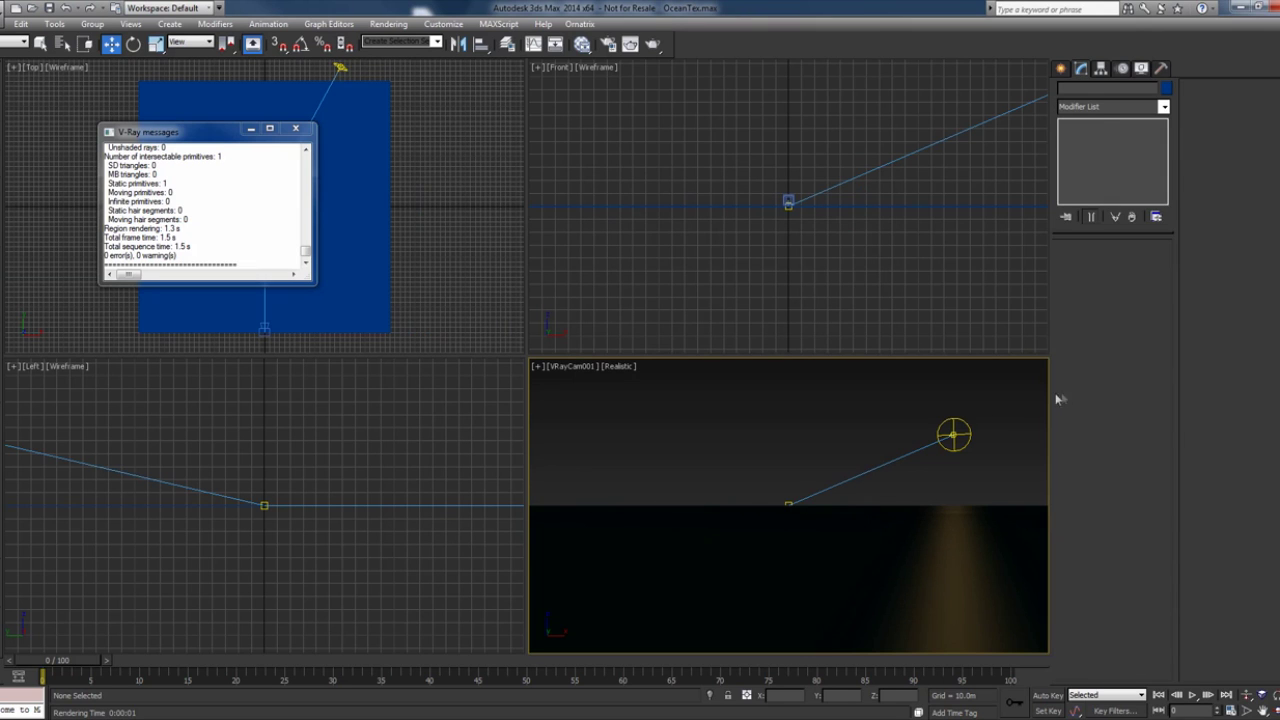
click(1003, 210)
click(1003, 208)
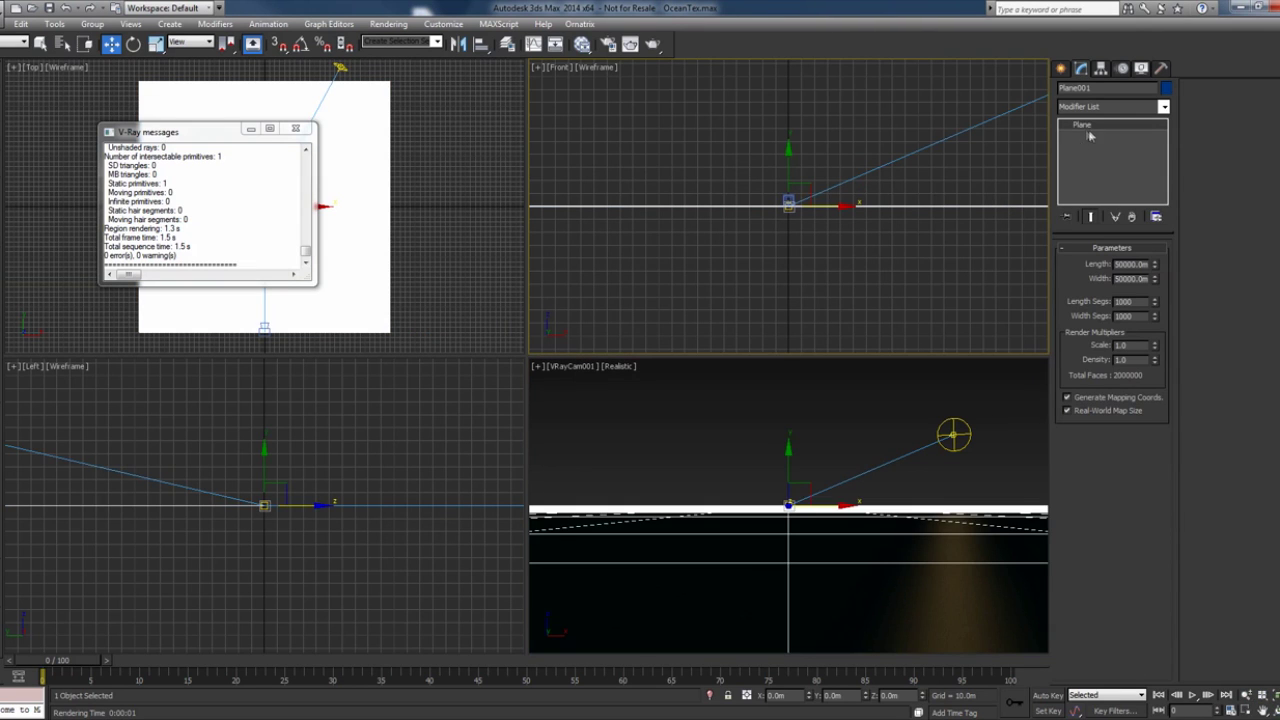
click(1163, 106)
drag(1165, 150, 1166, 584)
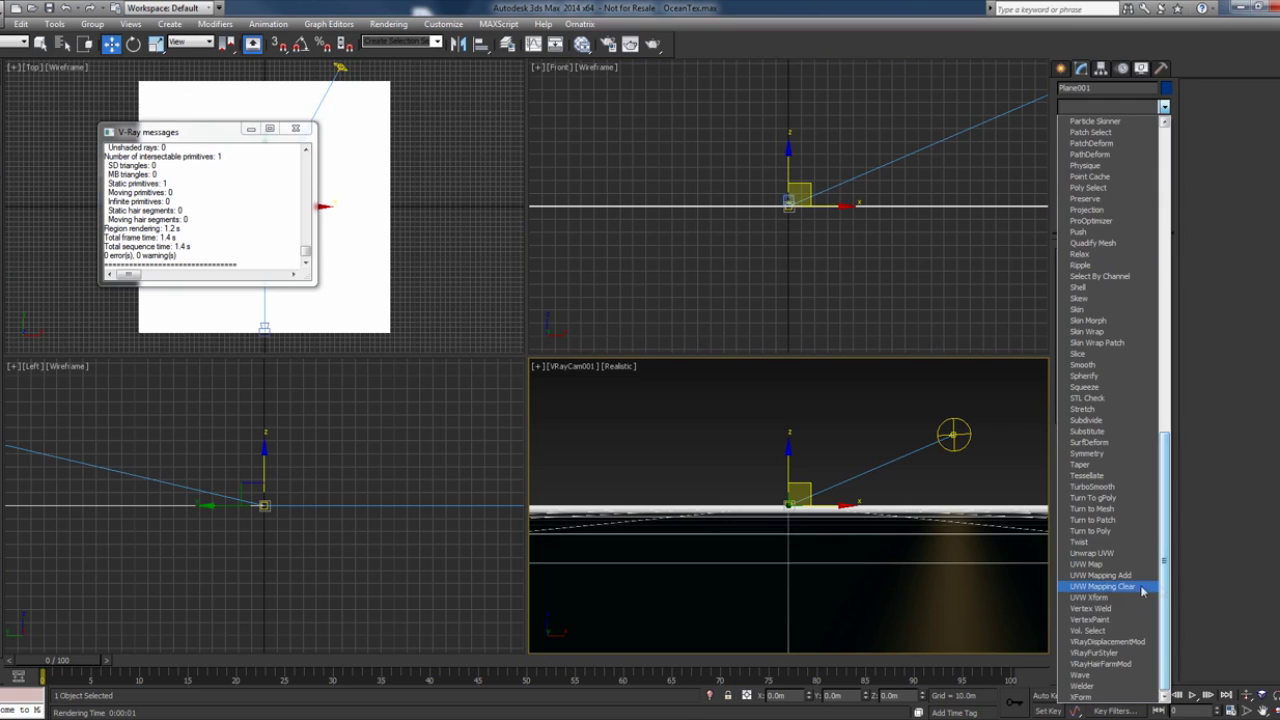
click(1130, 645)
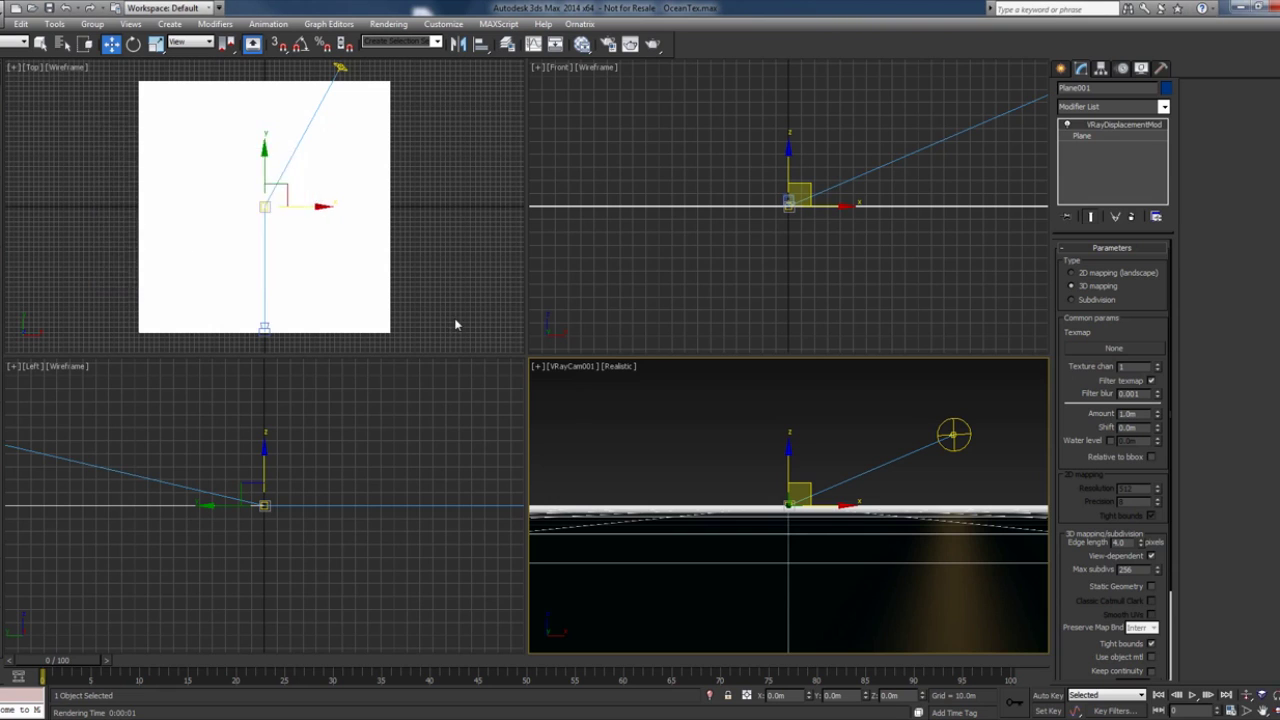
- Create a PhoenixFDOceanTex map node below the Ocean material and open its parameters
key(m)
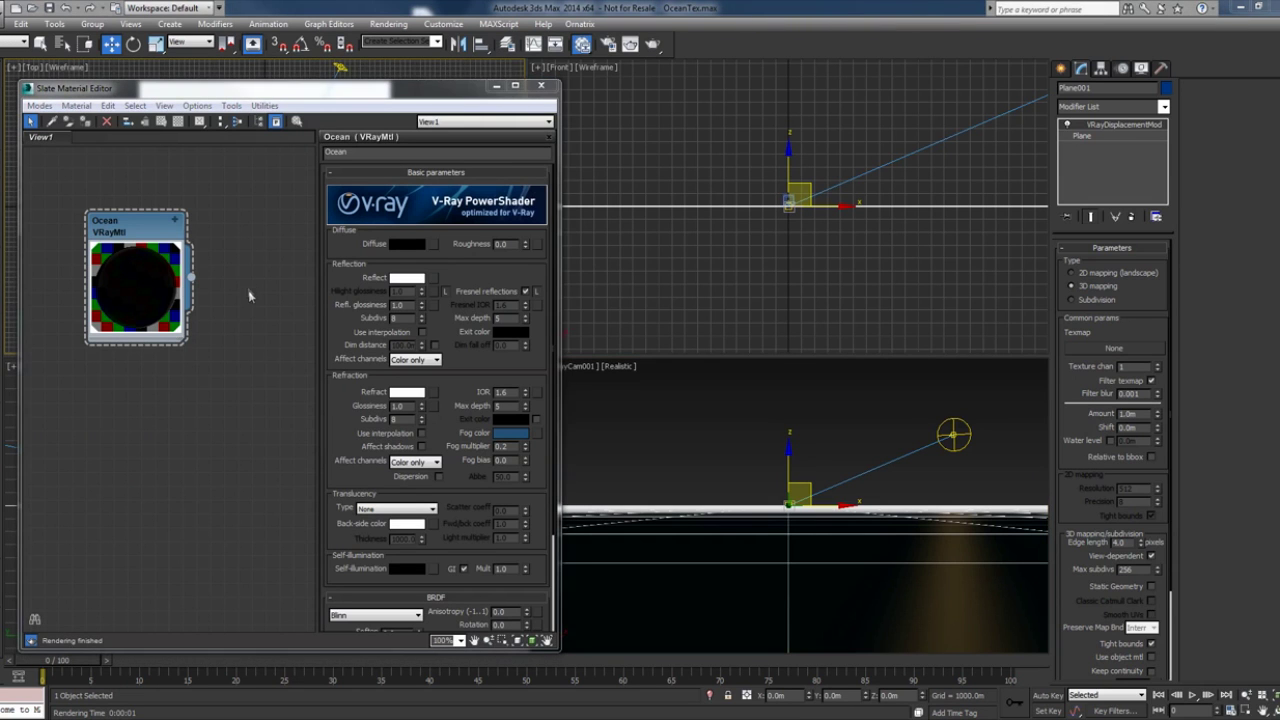
right_click(250, 299)
mouse_move(286, 325)
mouse_move(420, 324)
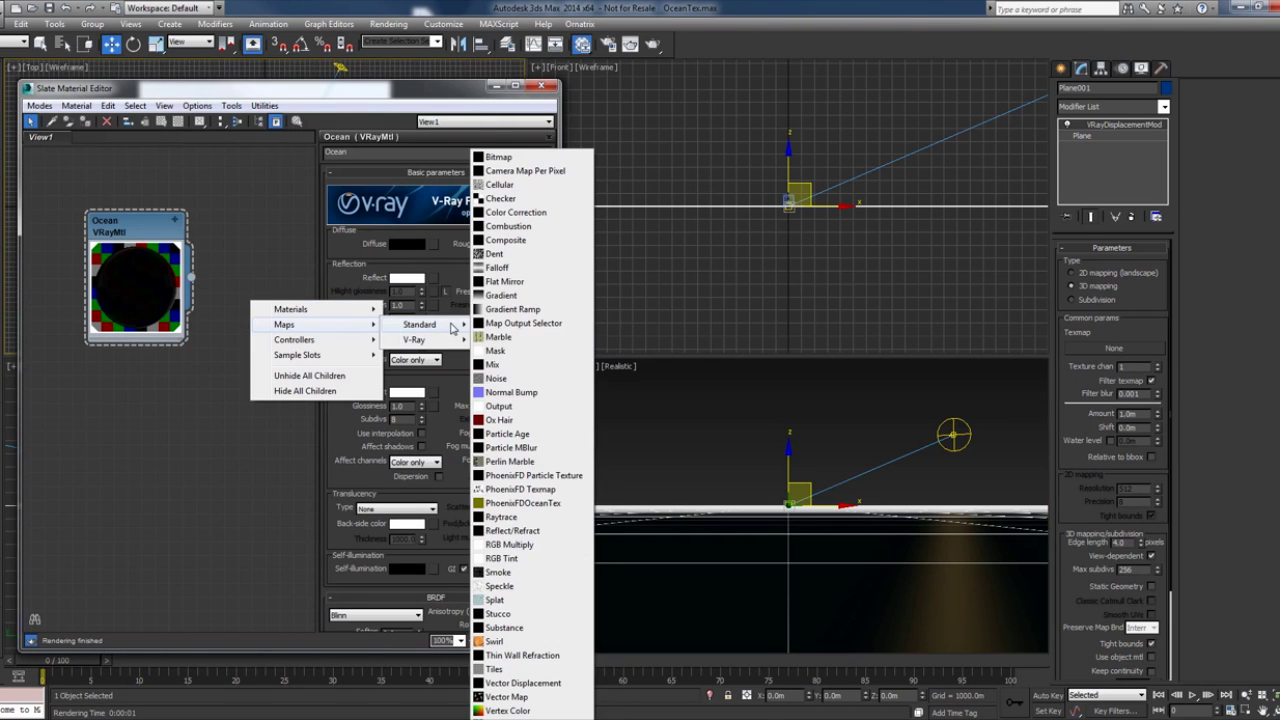
click(557, 510)
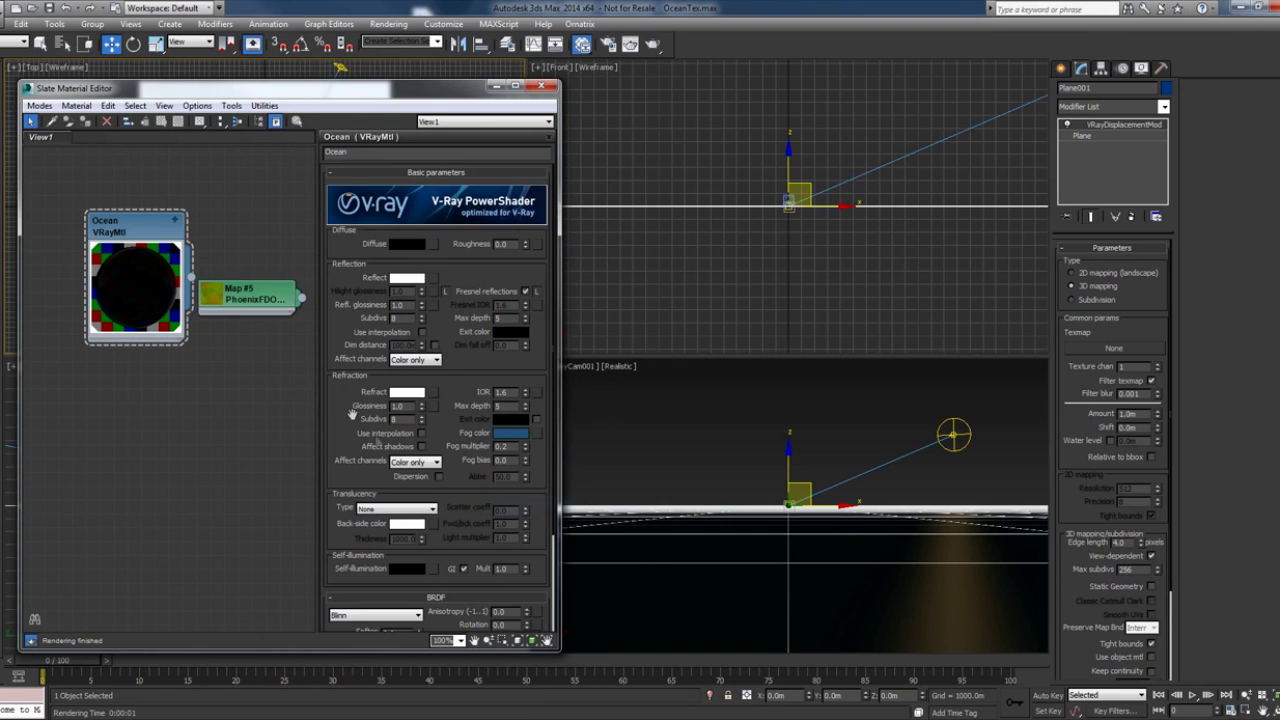
drag(226, 300, 120, 405)
double_click(120, 405)
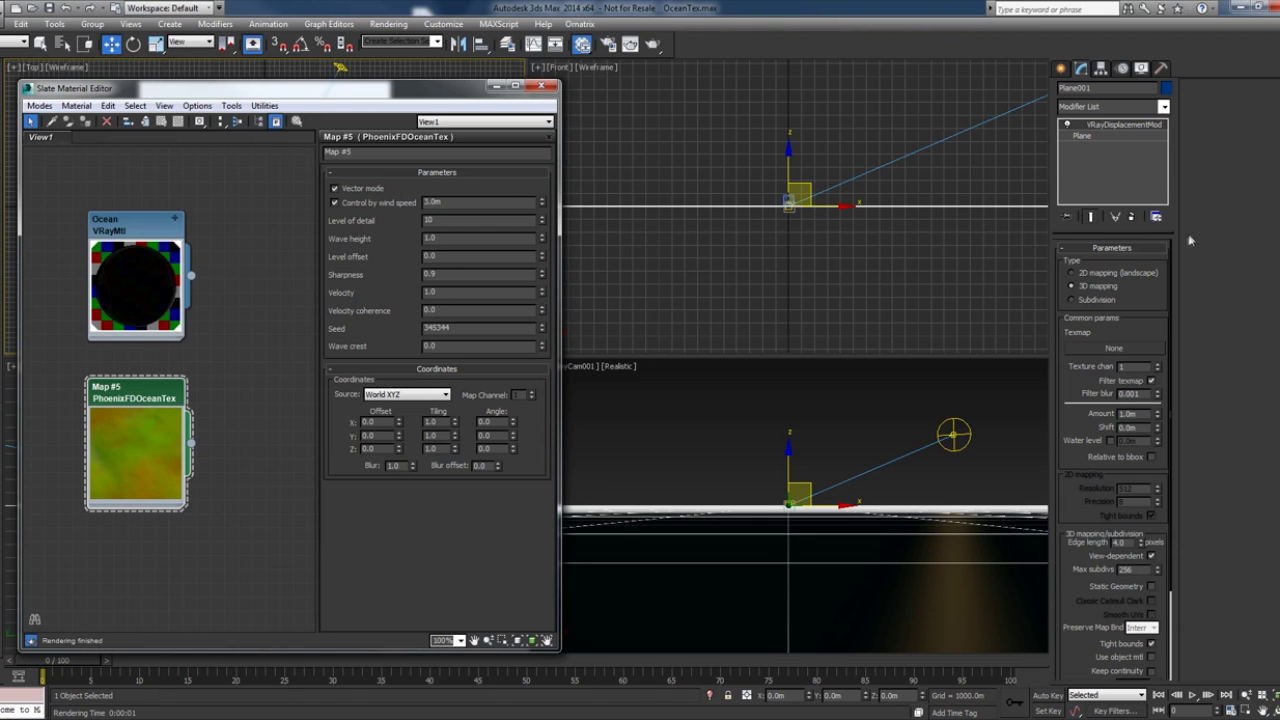
- Check the modifier's vector displacement options, leaving them at Disabled
scroll(1113, 580, down, 3)
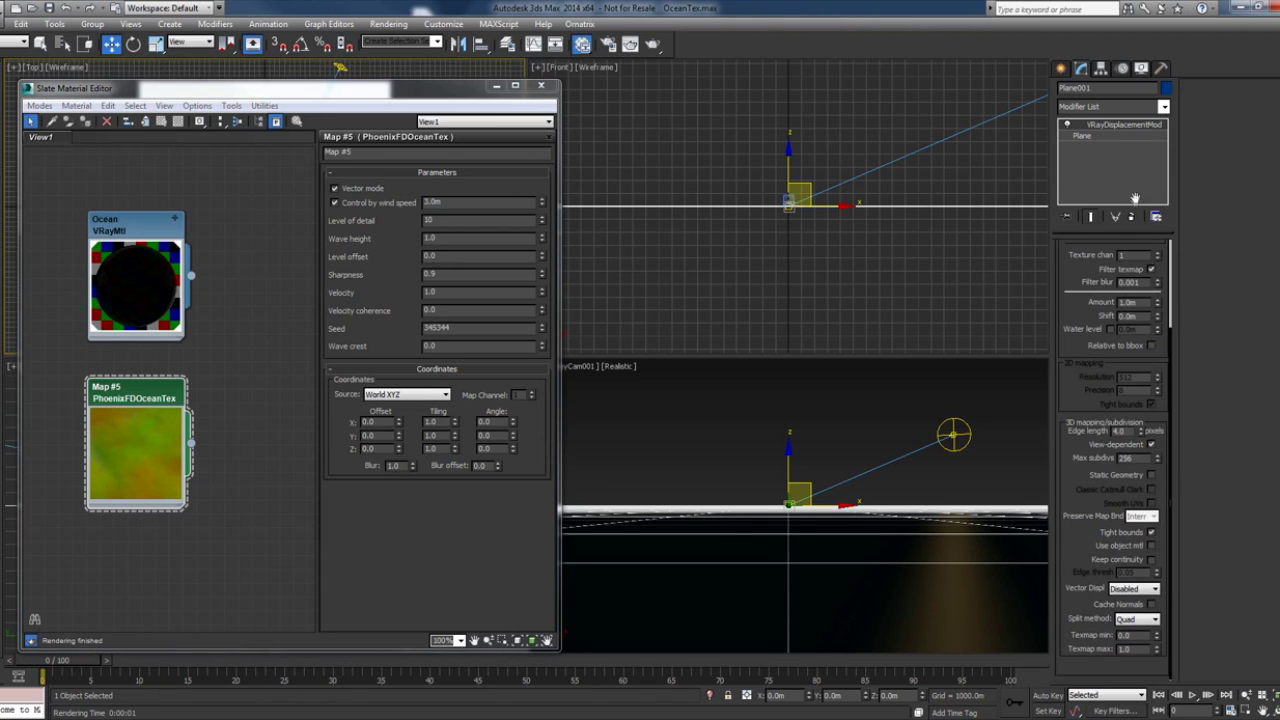
click(1132, 589)
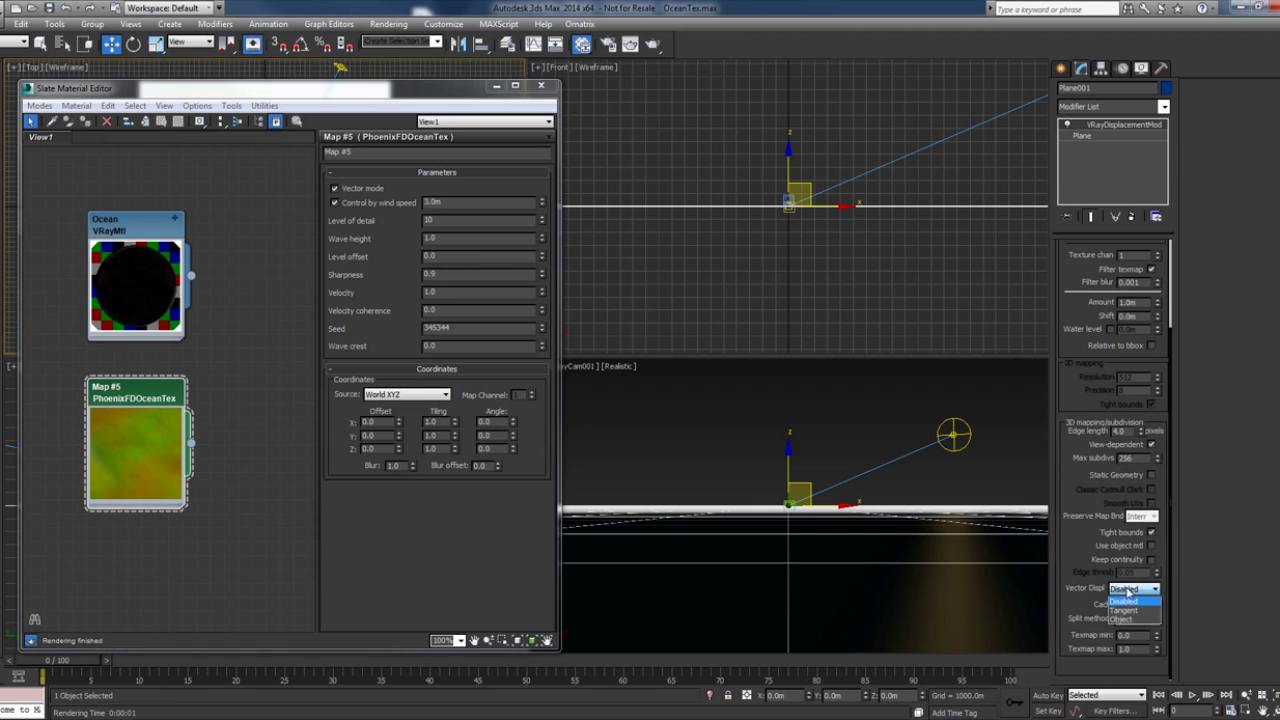
click(1122, 600)
click(1061, 69)
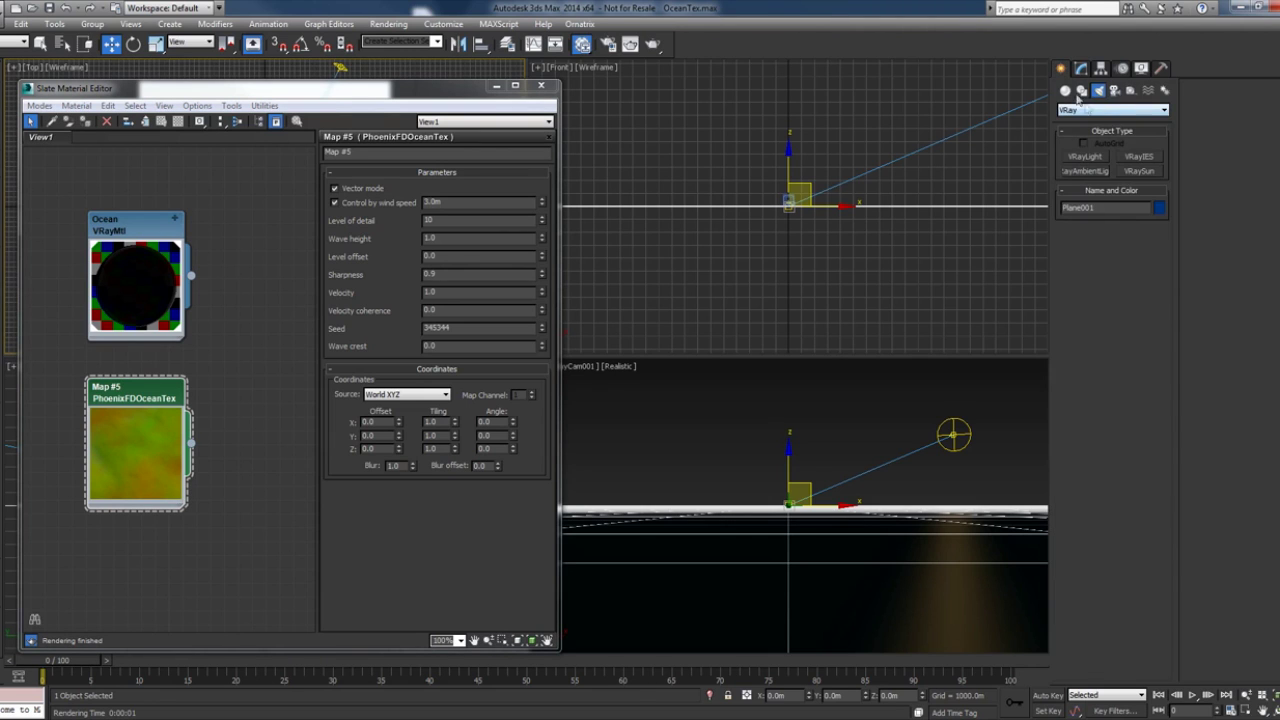
- Create a PhoenixFD simulator box in the Front view
click(1066, 90)
click(1086, 111)
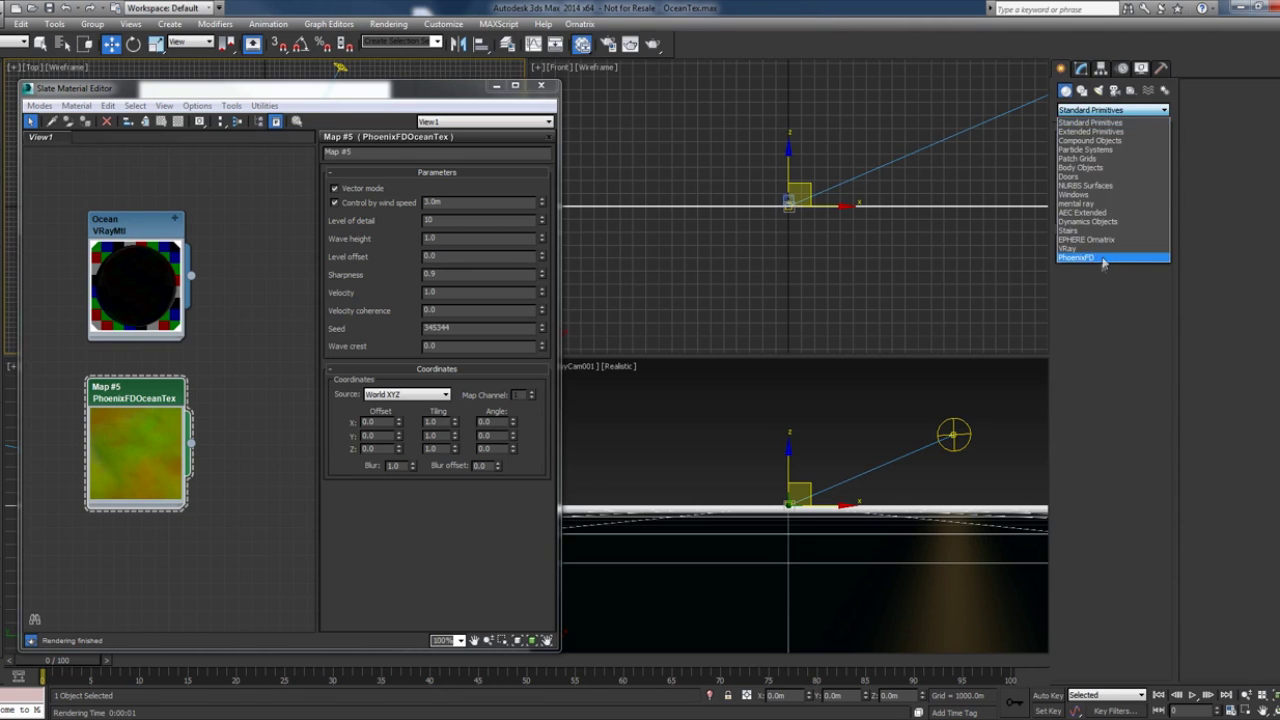
click(1102, 258)
click(1085, 157)
drag(704, 270, 765, 319)
- Enable the simulator's displacement, set its type to Vector, then delete the simulator
click(1080, 68)
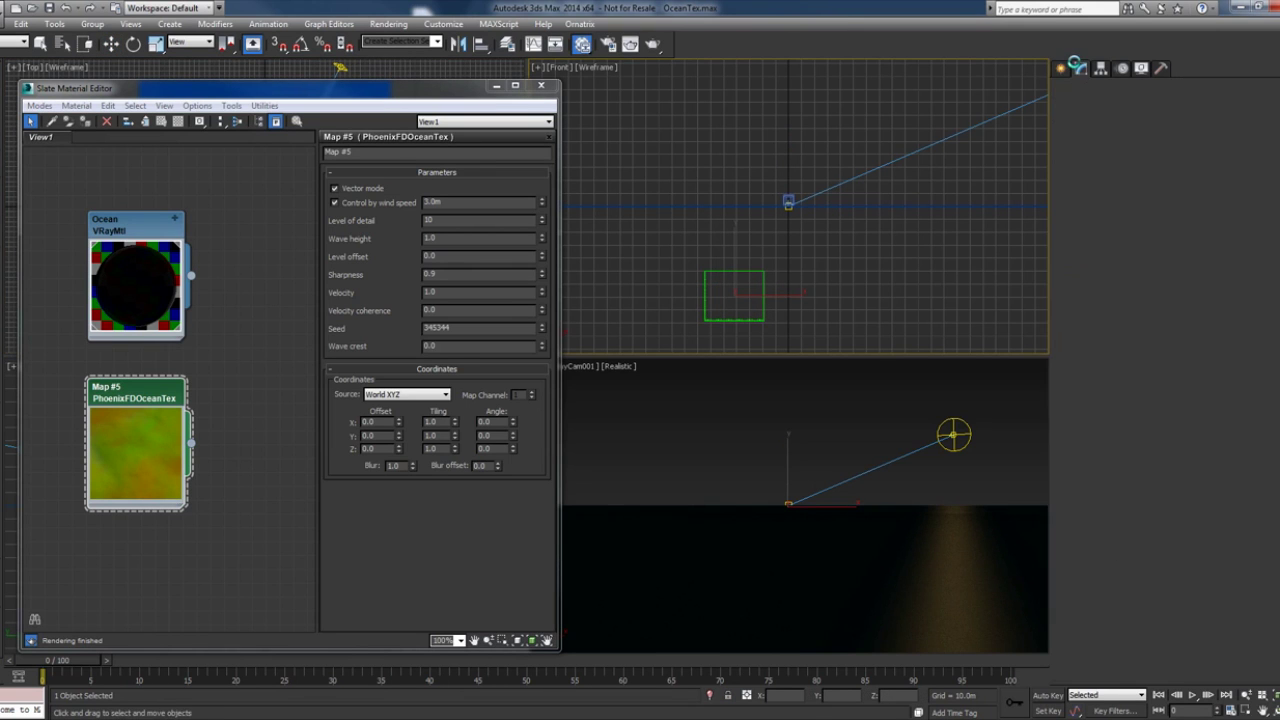
click(1111, 428)
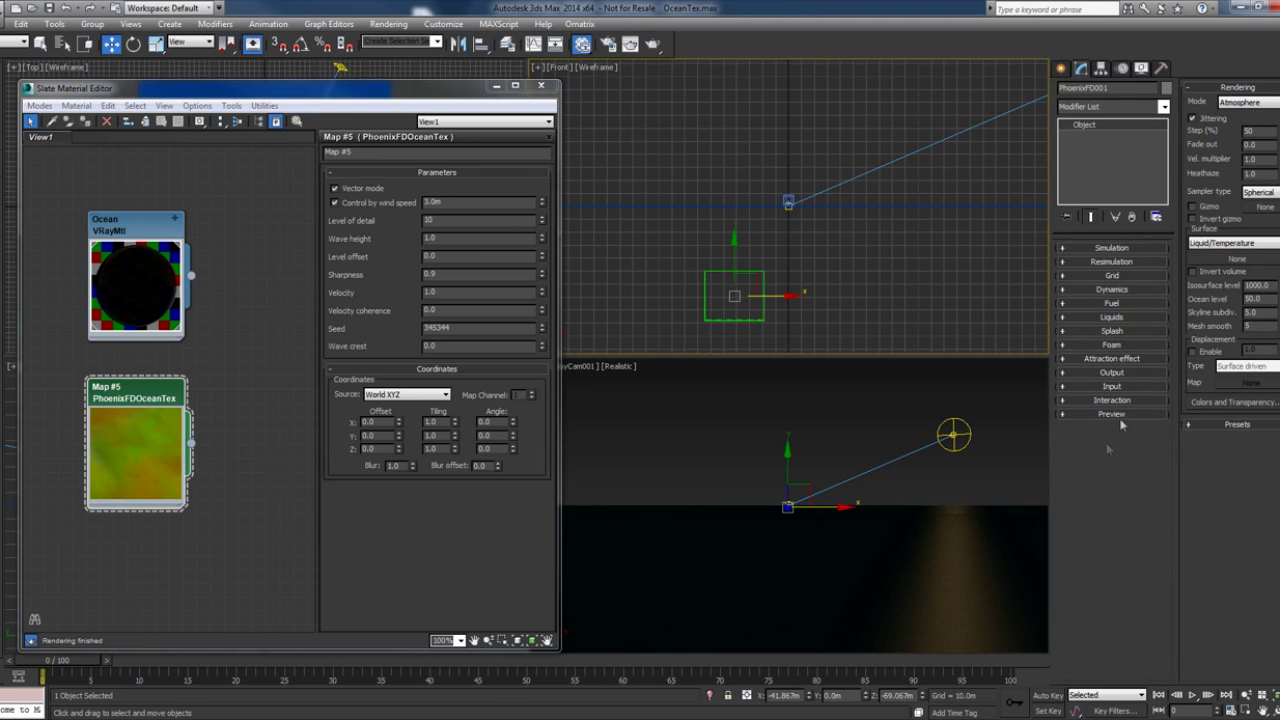
click(1193, 353)
click(1231, 370)
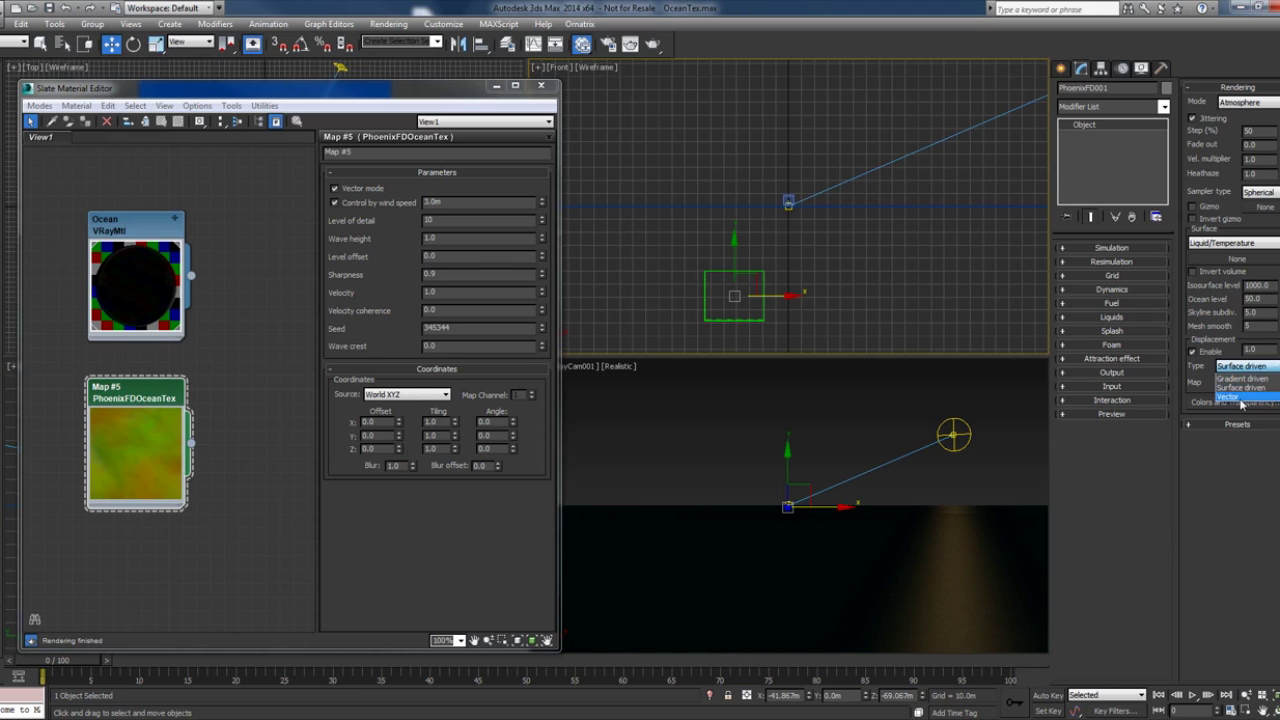
click(1241, 400)
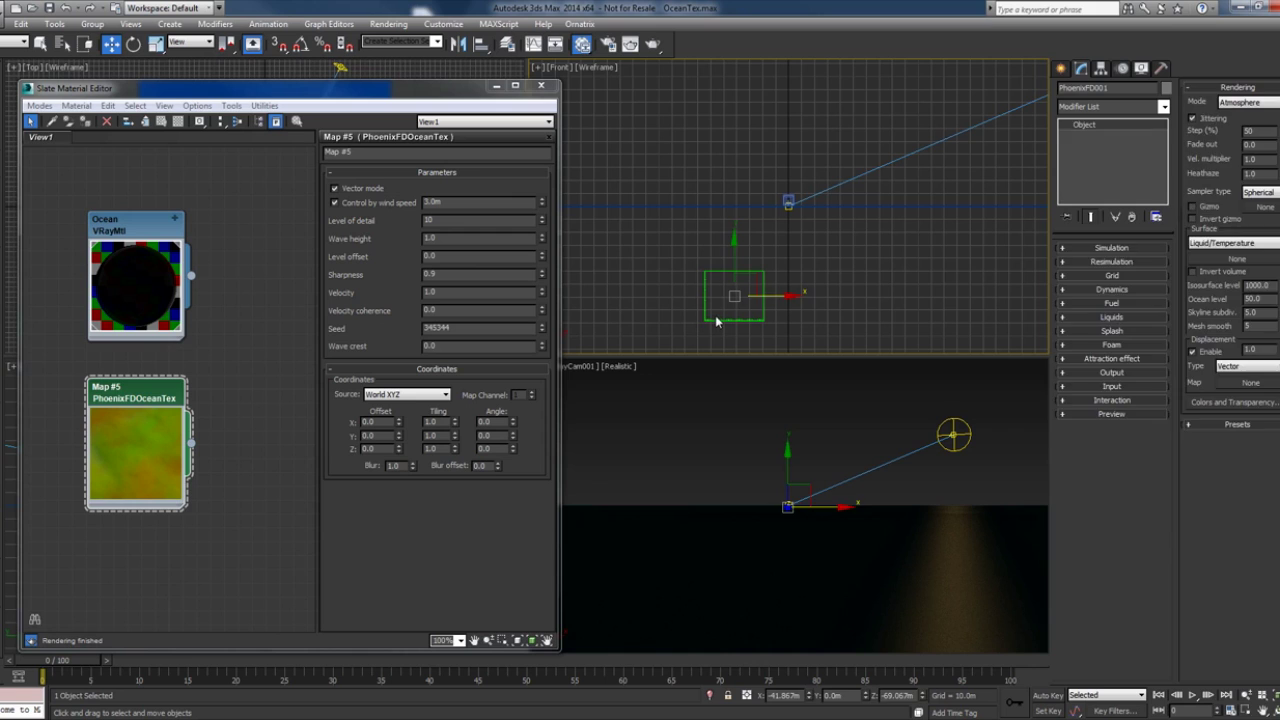
key(Delete)
click(692, 549)
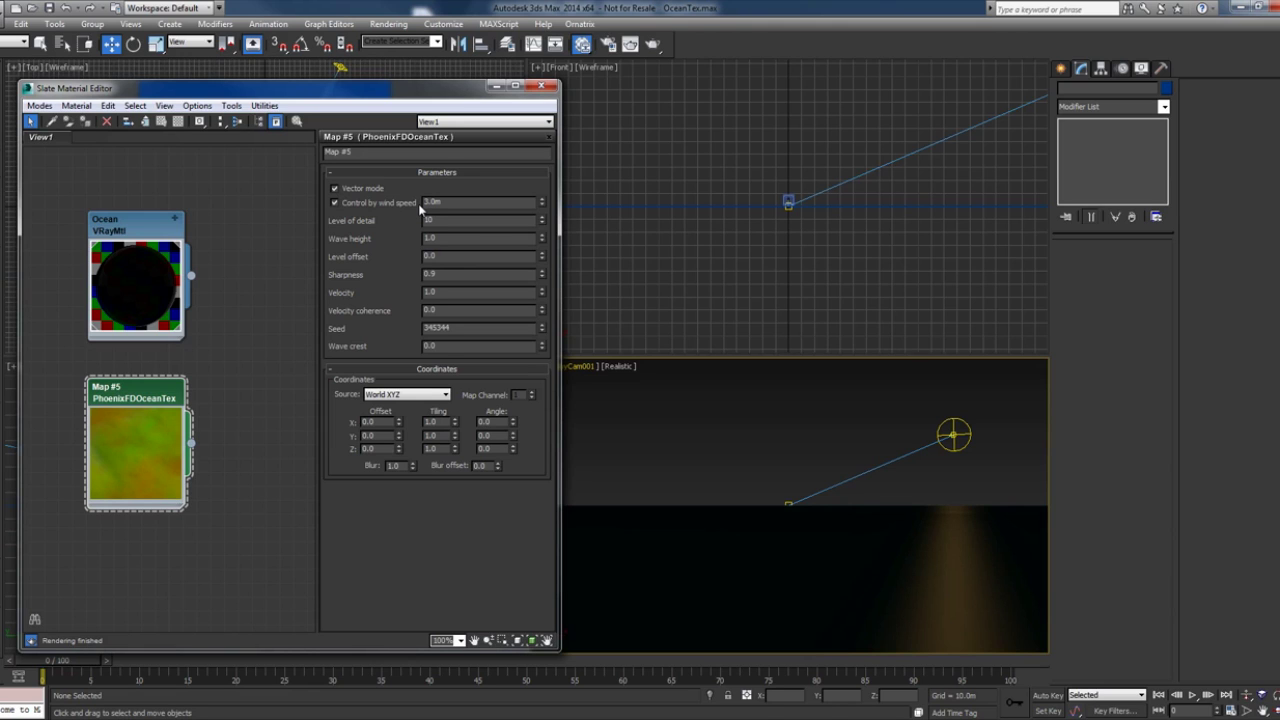
click(380, 203)
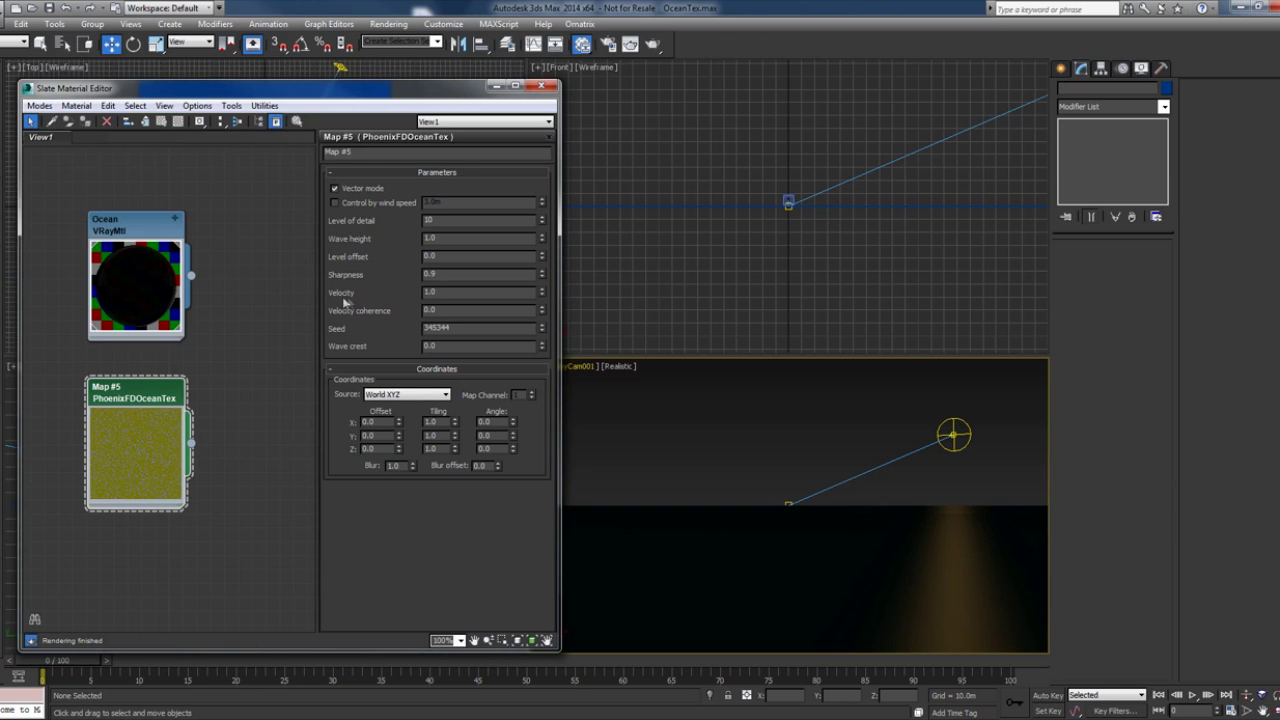
click(349, 204)
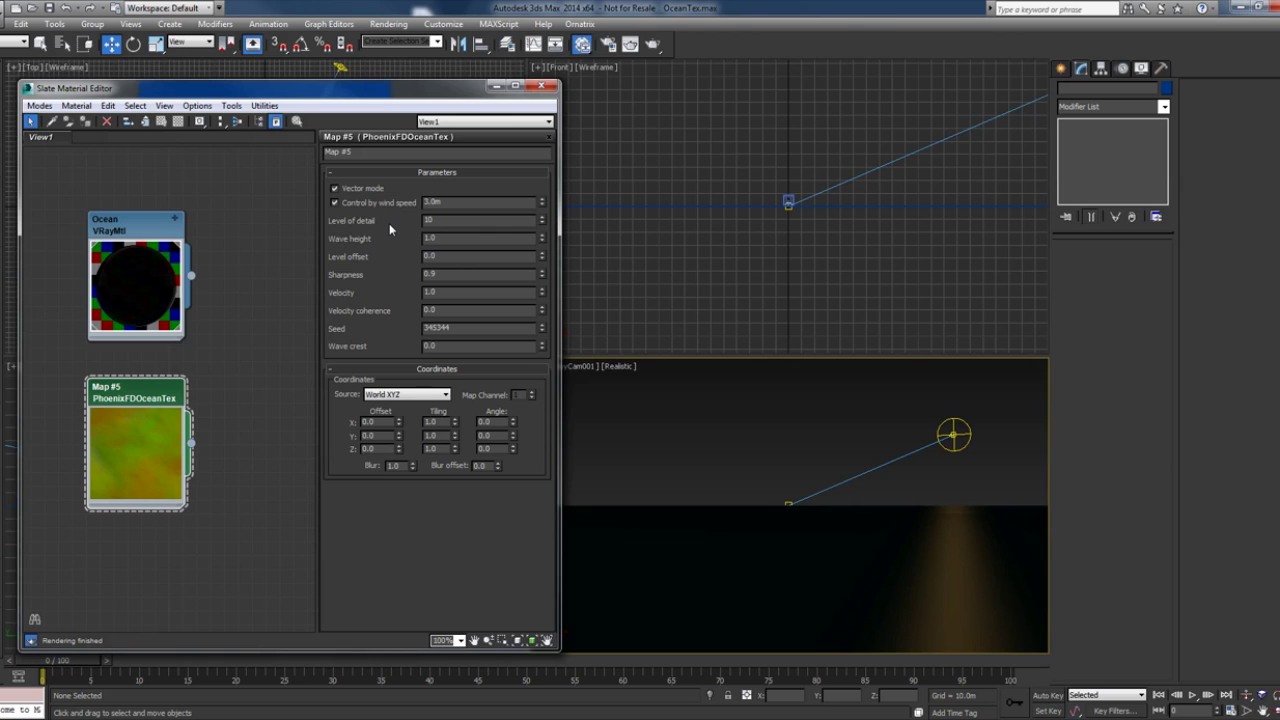
drag(440, 220, 364, 221)
text(1)
key(Return)
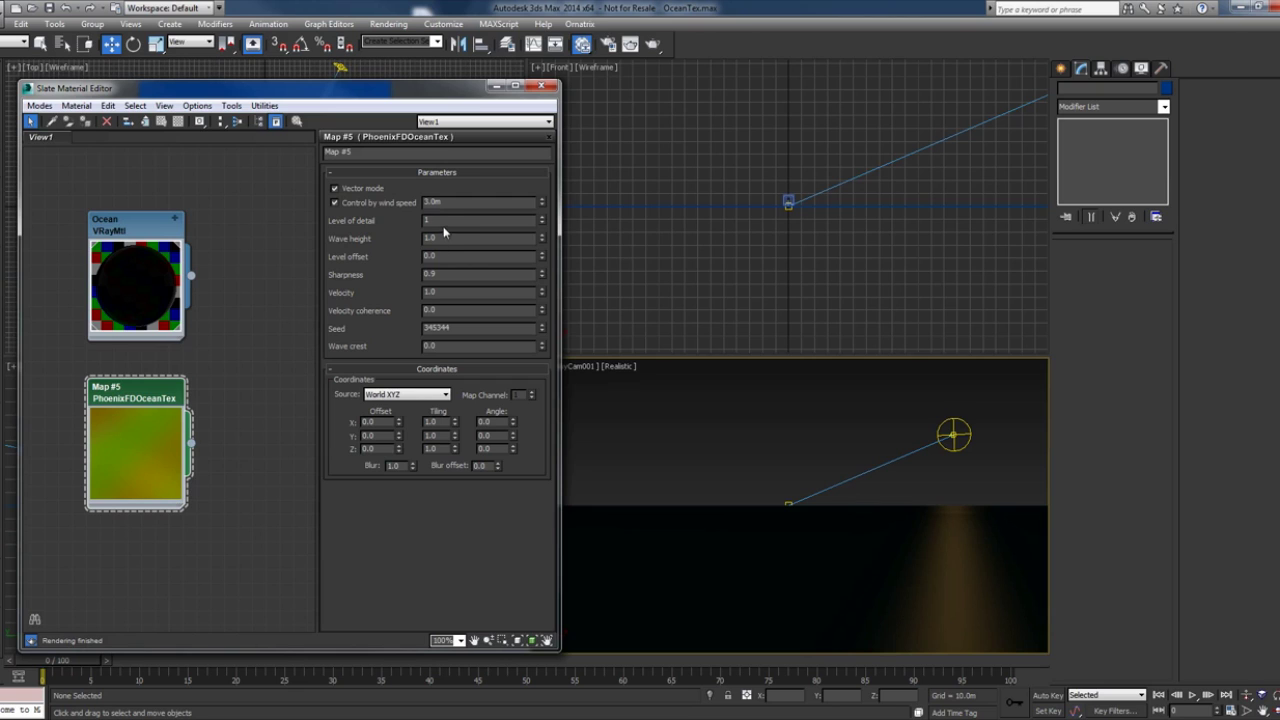
text(0)
key(Return)
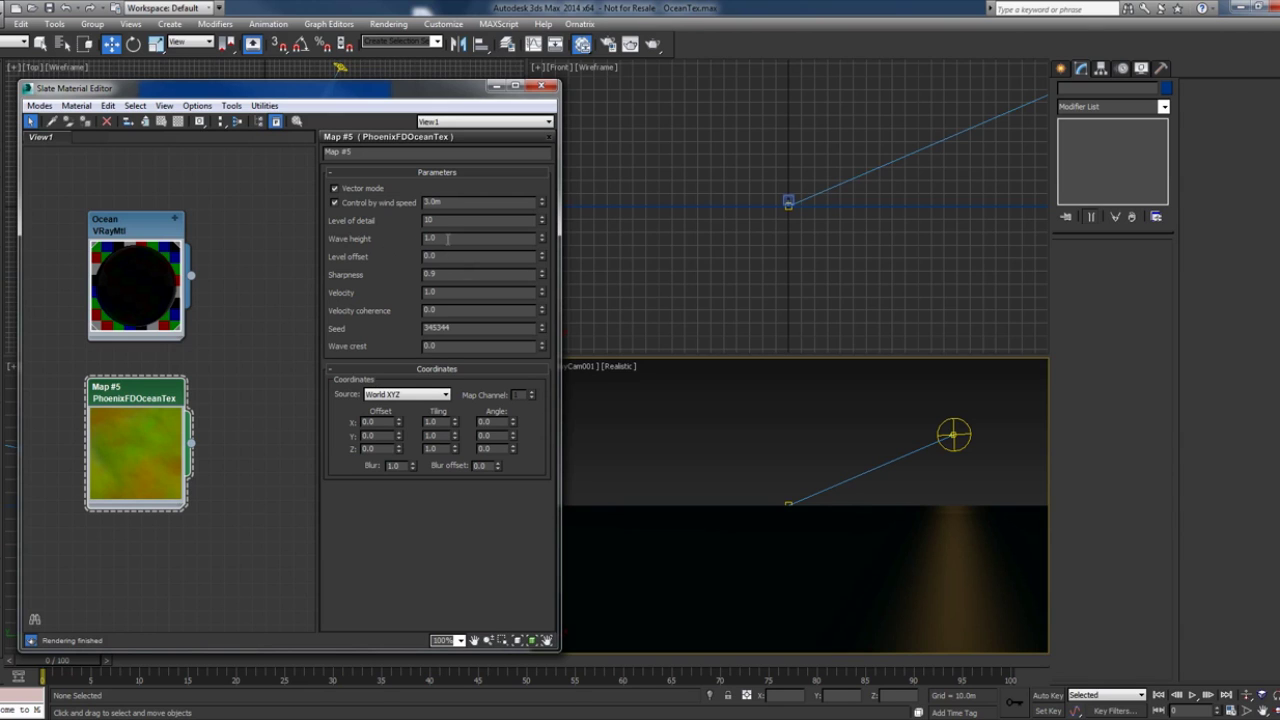
click(448, 238)
click(459, 238)
double_click(455, 257)
click(458, 272)
click(470, 311)
text(1)
key(Tab)
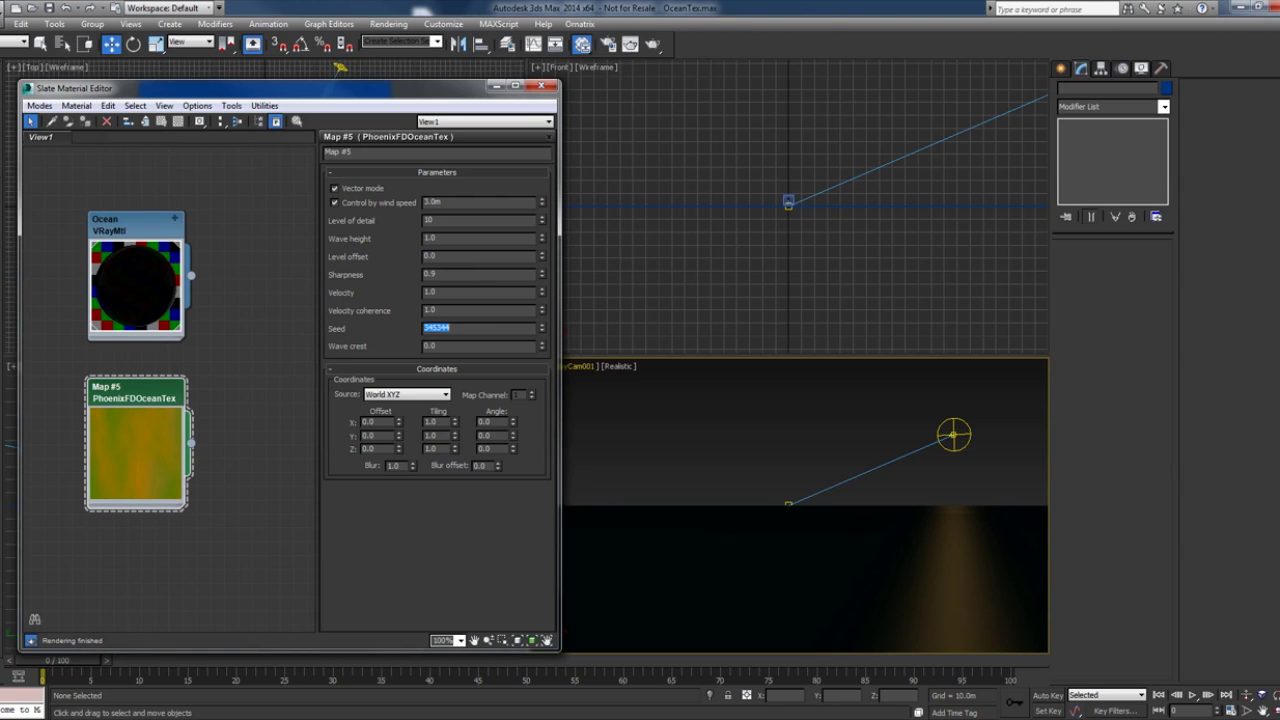
key(shift+Tab)
text(0)
key(Return)
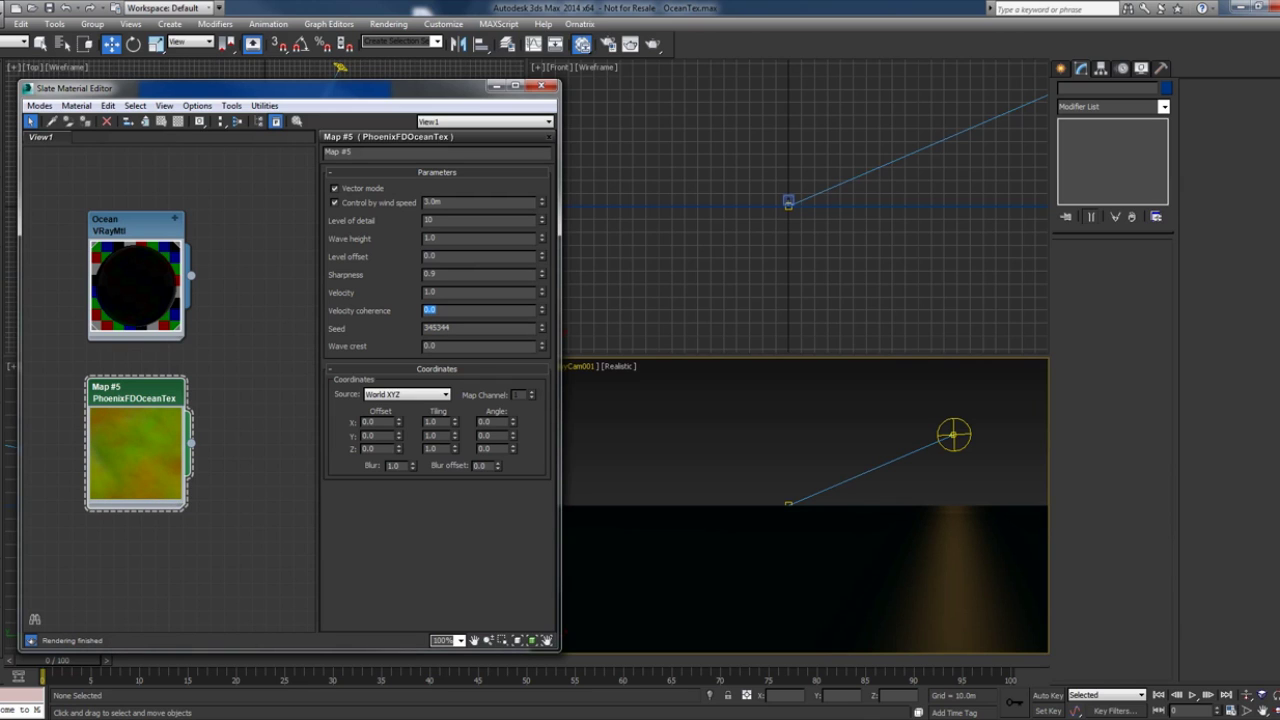
click(496, 329)
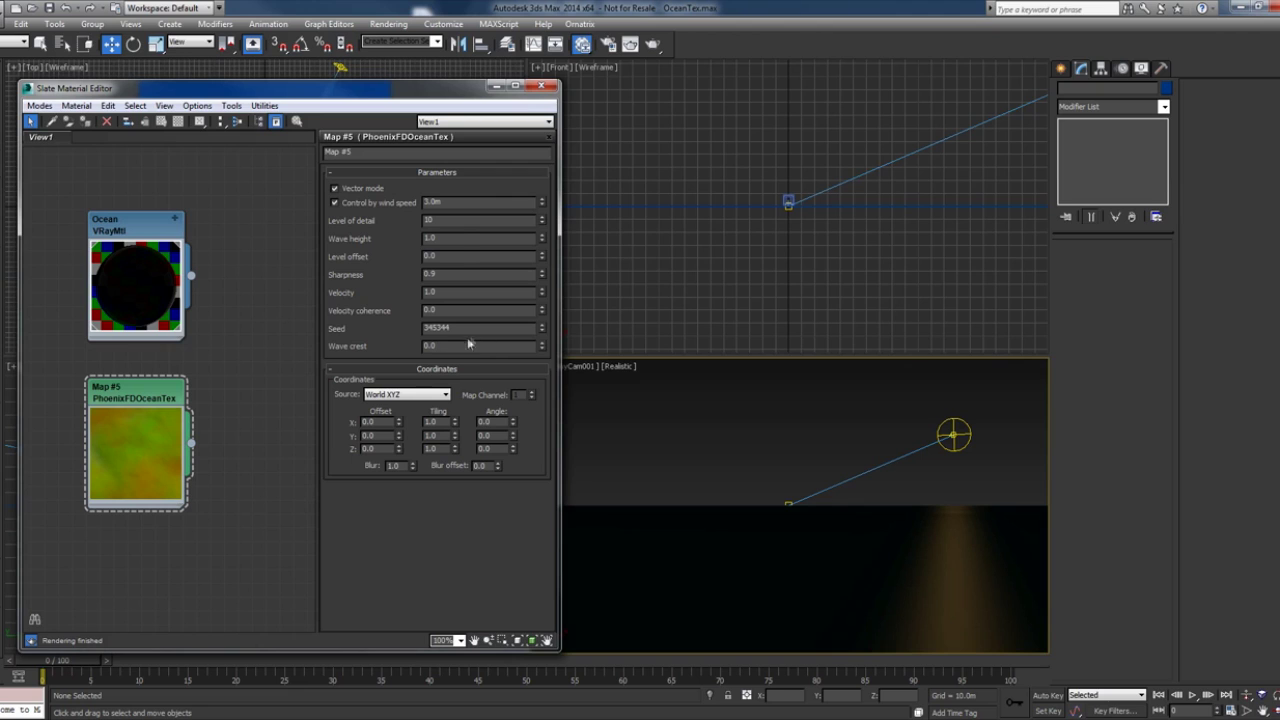
double_click(459, 204)
key(Tab)
click(458, 222)
- Instance Map #5 (PhoenixFDOceanTex) into Plane001's VRayDisplacementMod Texmap and accept Phoenix's modifier adjustment
click(888, 206)
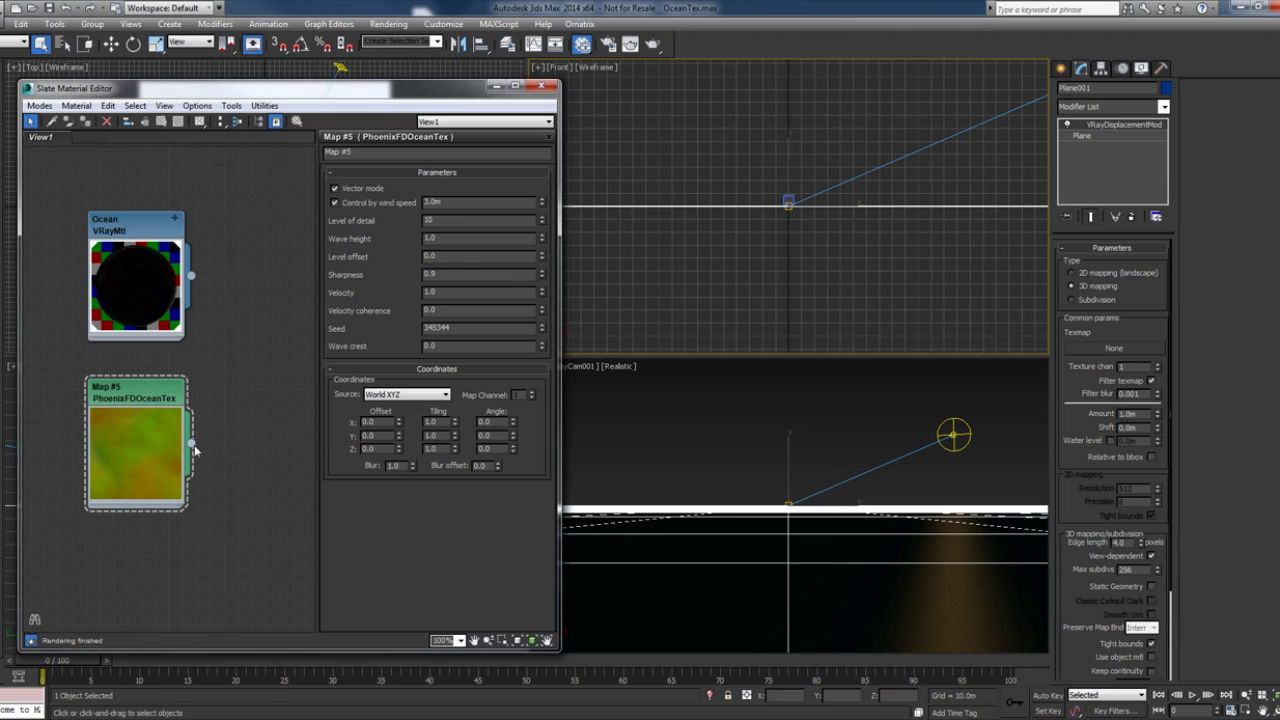
drag(190, 443, 1093, 347)
click(617, 407)
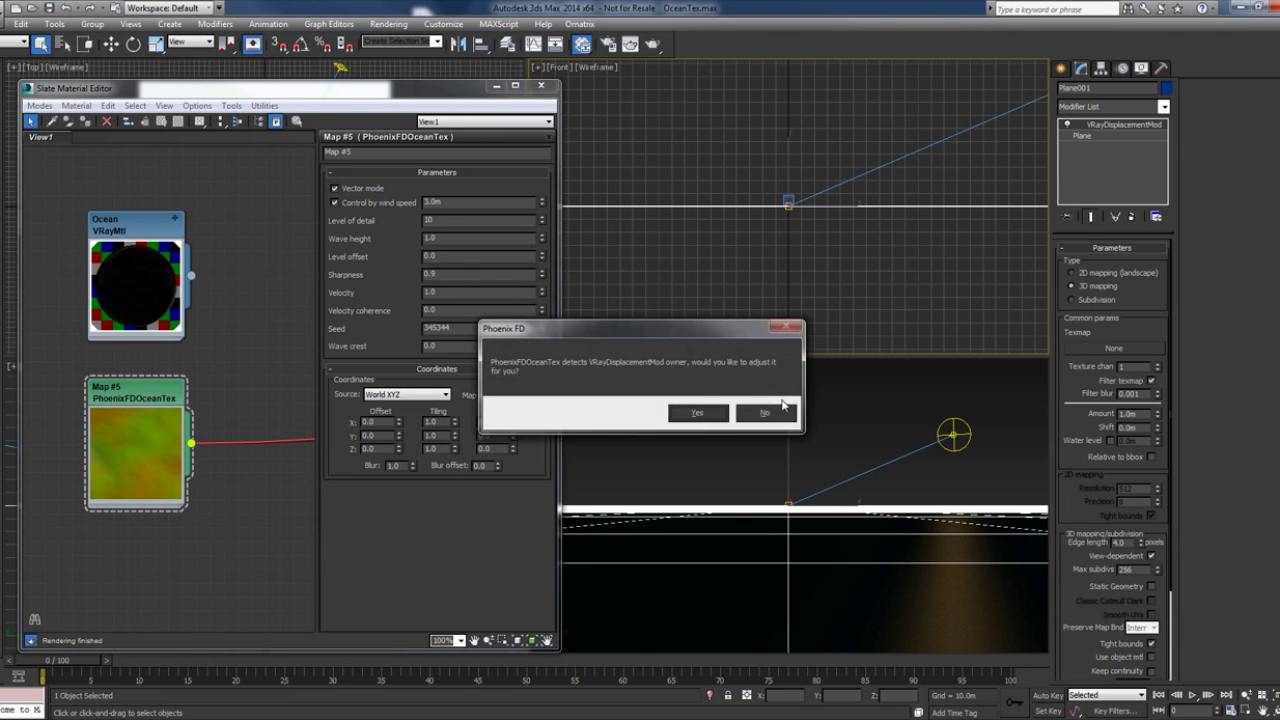
drag(680, 334, 808, 312)
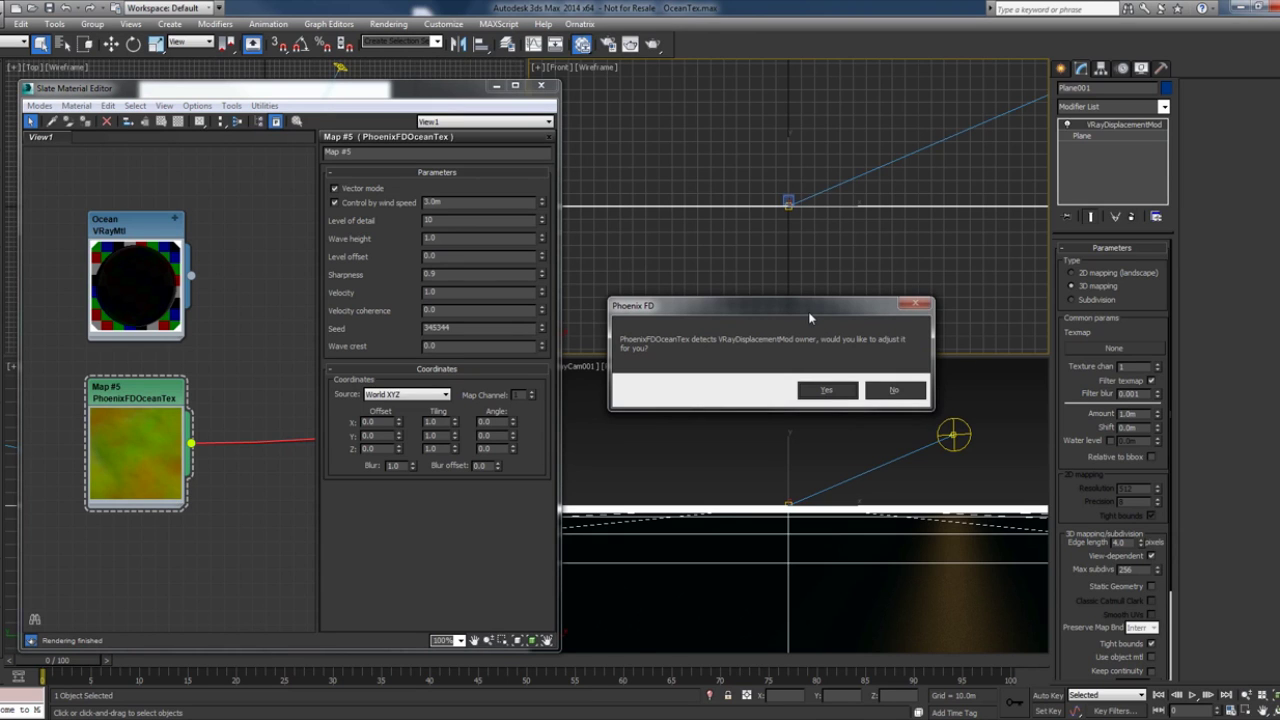
click(820, 391)
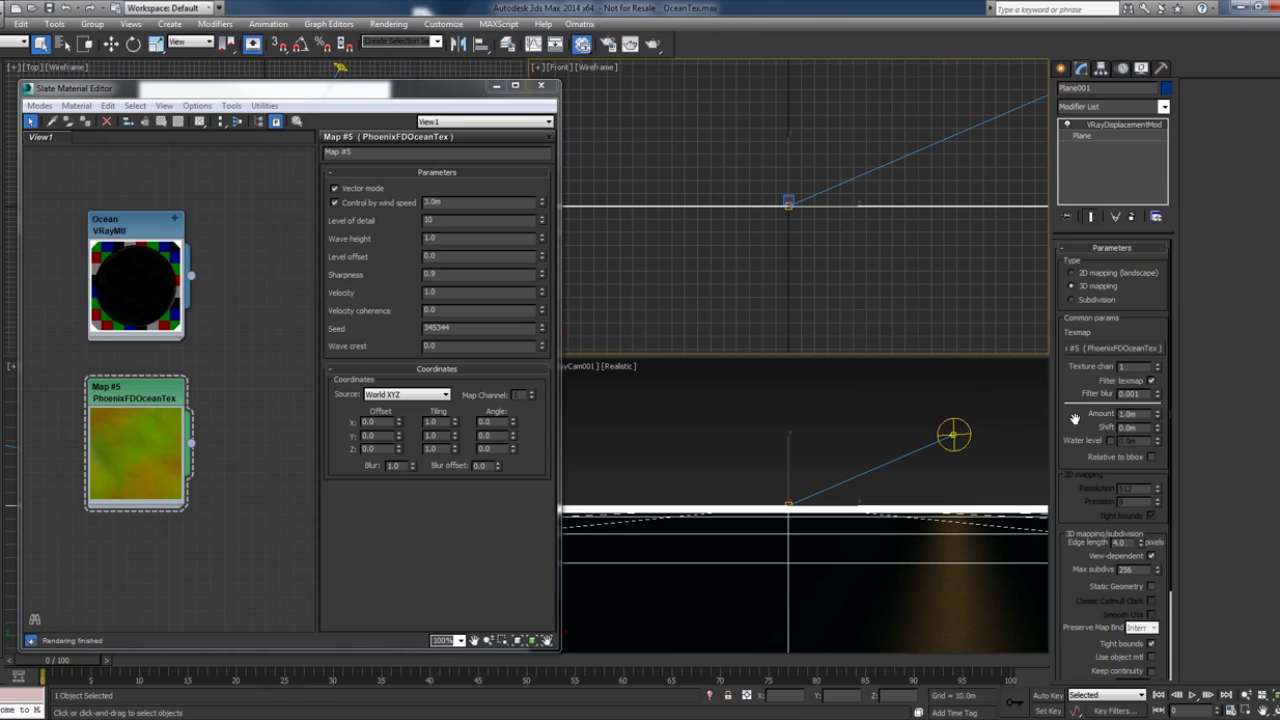
- Keep the VRayDisplacementMod's Vector Displ mode set to Tangent
drag(1072, 420, 1079, 324)
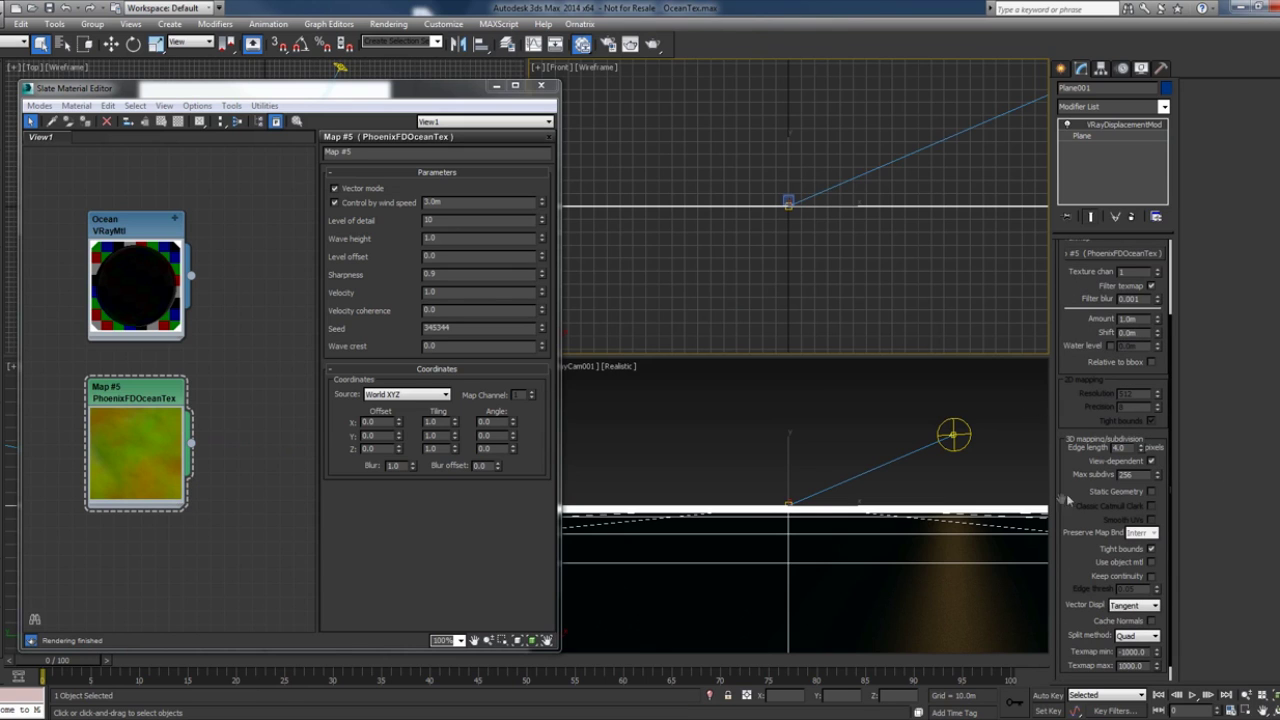
scroll(1076, 490, down, 1)
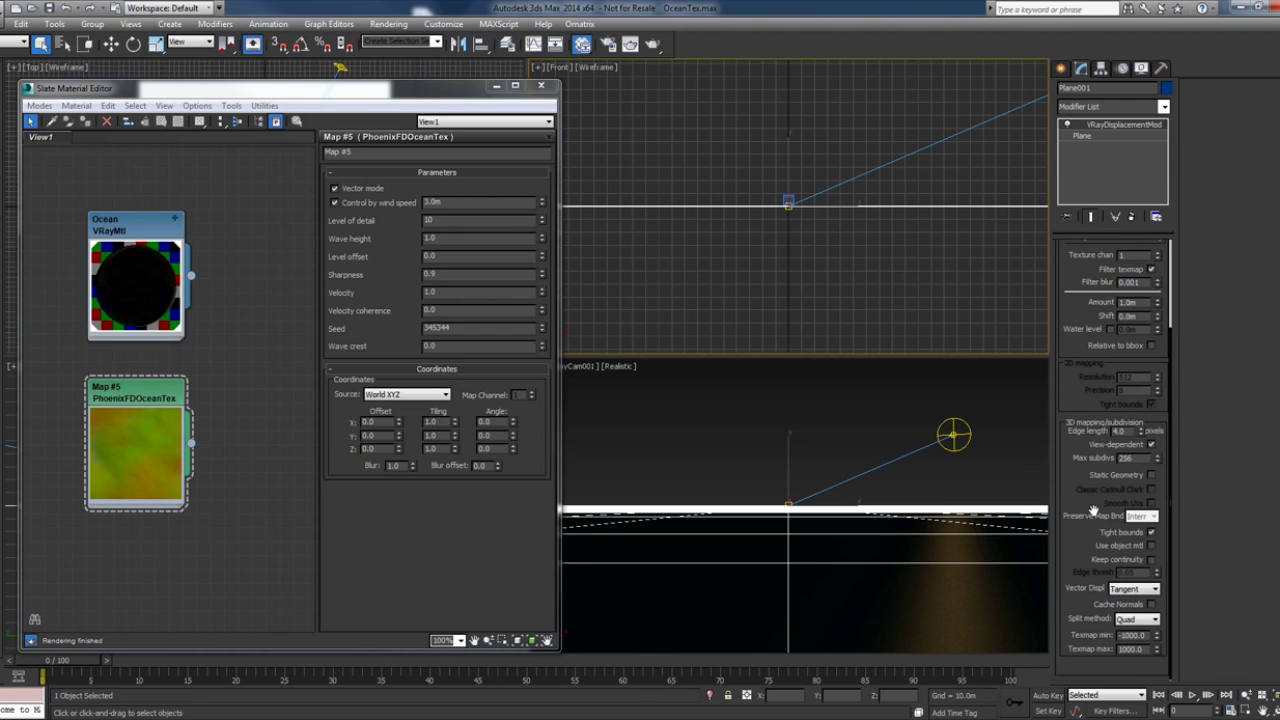
click(1130, 590)
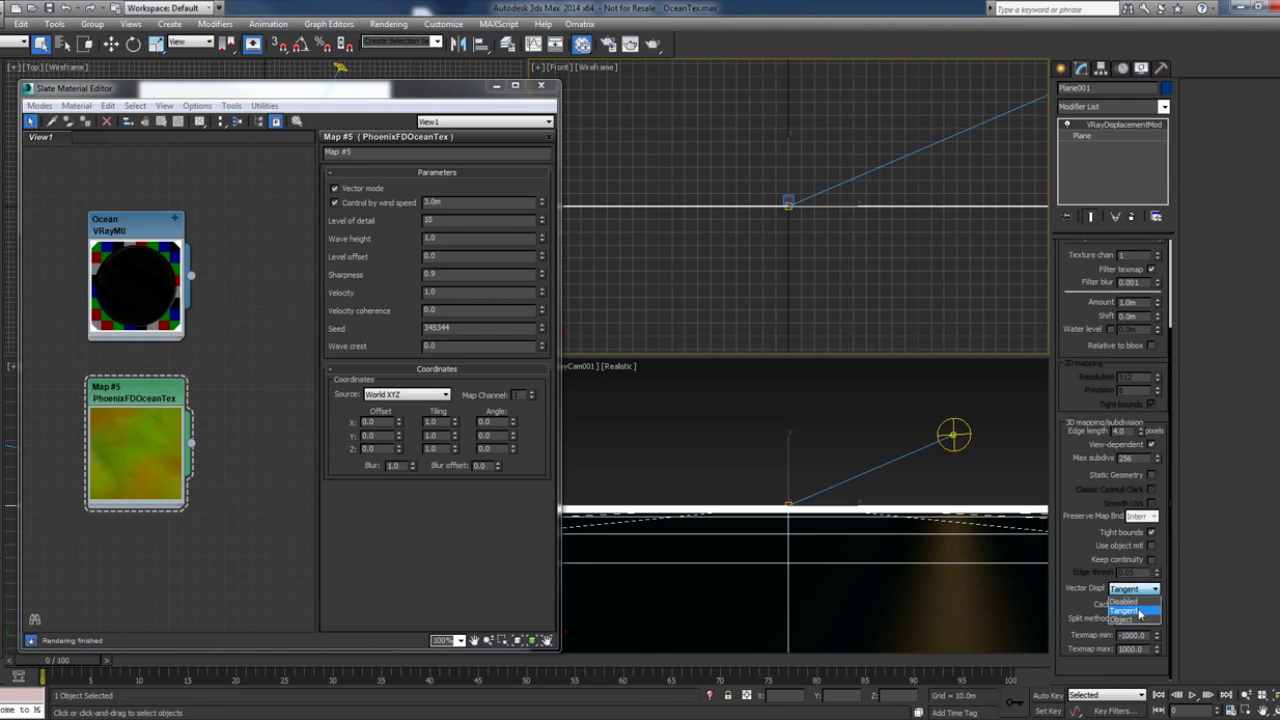
click(1137, 611)
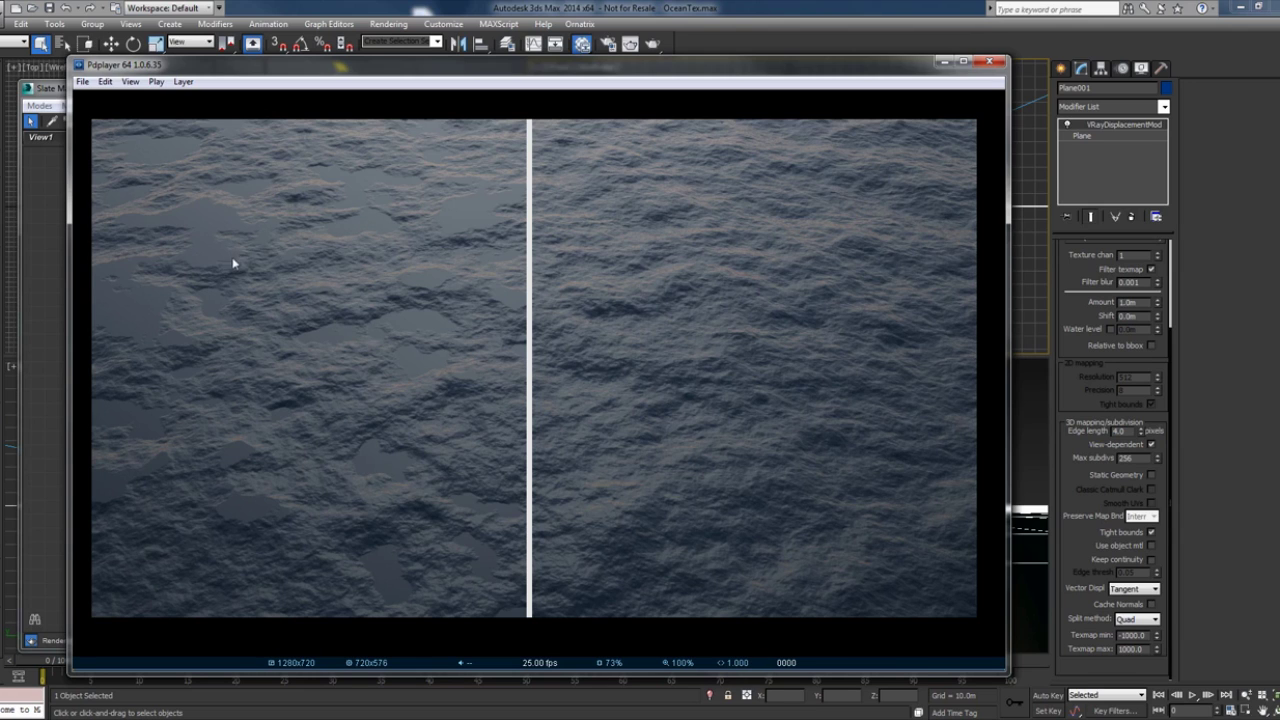
- Close the Pdplayer comparison and set the VRayDisplacementMod Edge length to 6.0
mouse_move(441, 248)
mouse_move(427, 313)
click(989, 61)
drag(1090, 398, 1091, 445)
click(1124, 477)
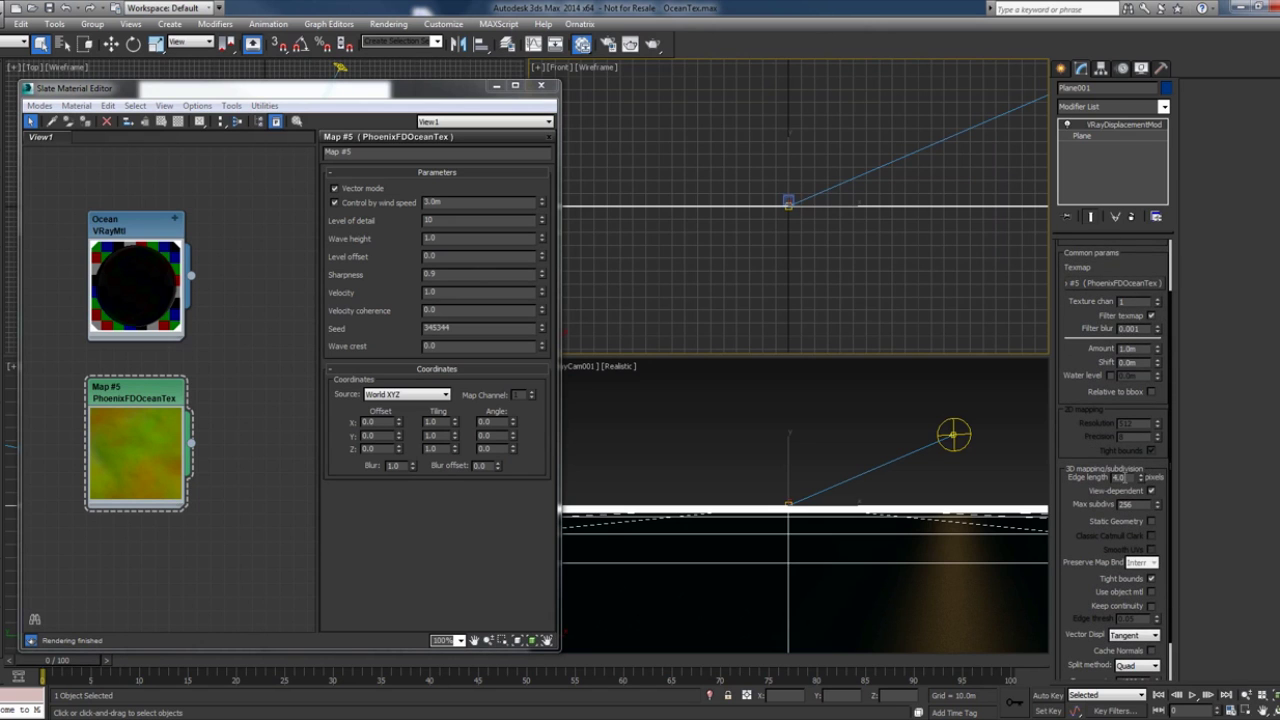
scroll(1126, 478, down, 1)
double_click(1130, 461)
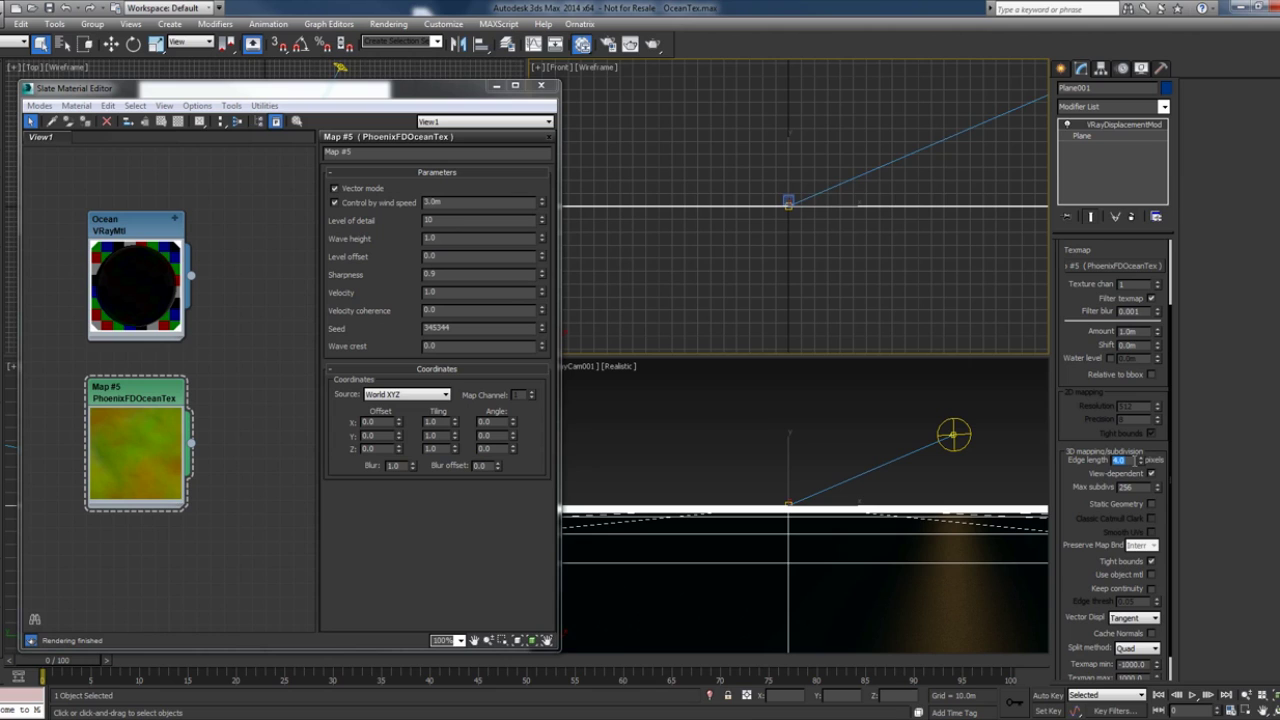
text(6)
key(Return)
- Raise Edge length to 12.0 and render the Camera viewport
text(12)
key(Return)
right_click(1034, 457)
key(shift+q)
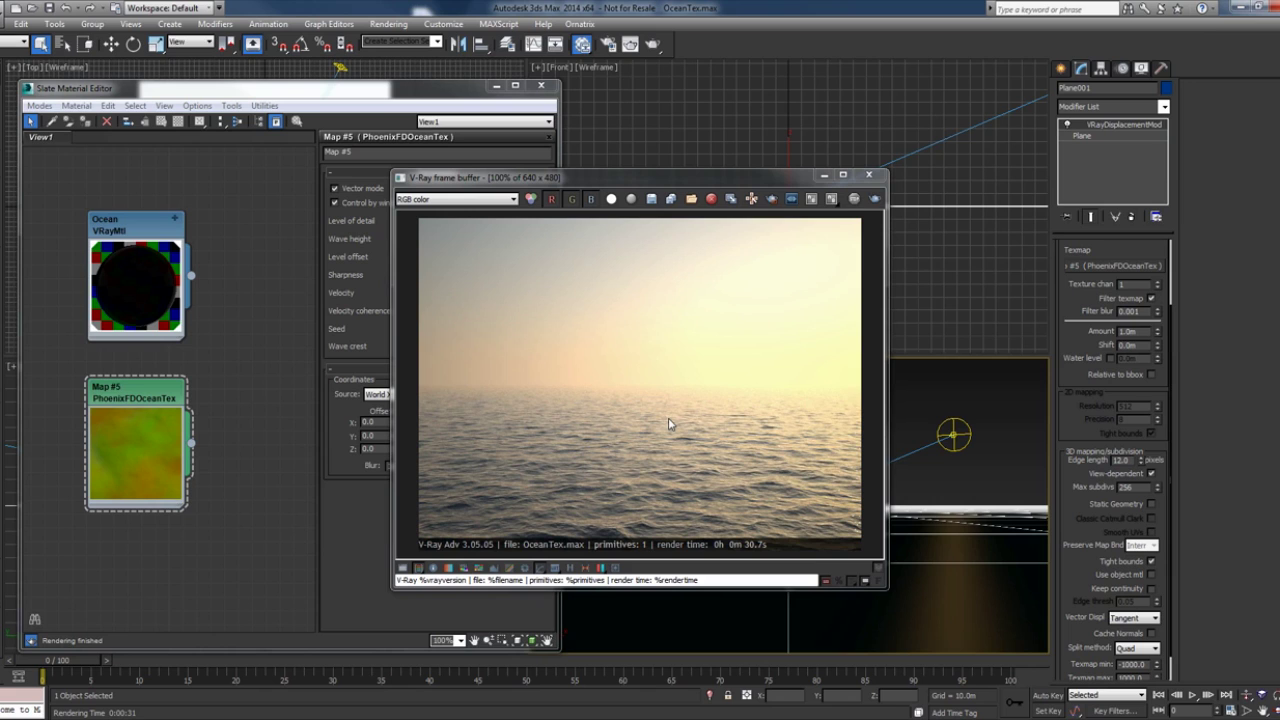
- Change the displacement Edge length to 4.0 and re-render the ocean
double_click(1128, 460)
text(4.0)
key(Return)
key(shift+q)
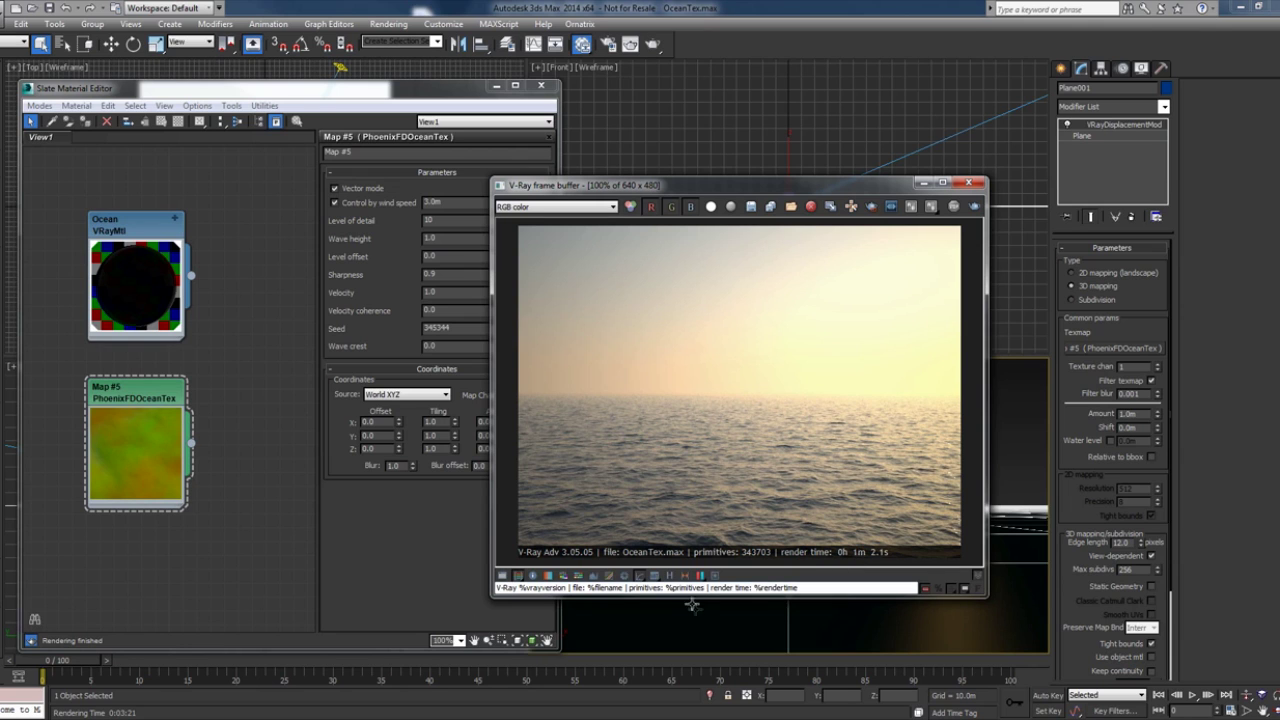
- Load the earlier 1280x720 render from the VFB history and move it into view
click(668, 577)
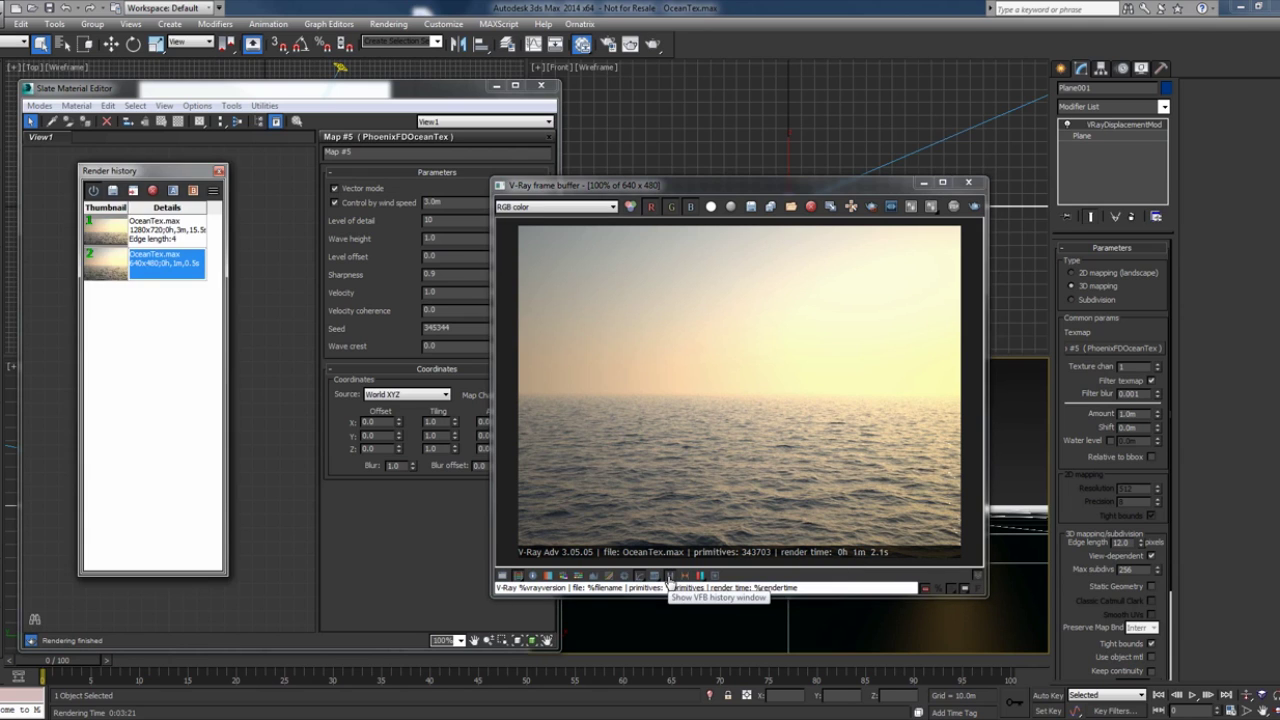
double_click(160, 230)
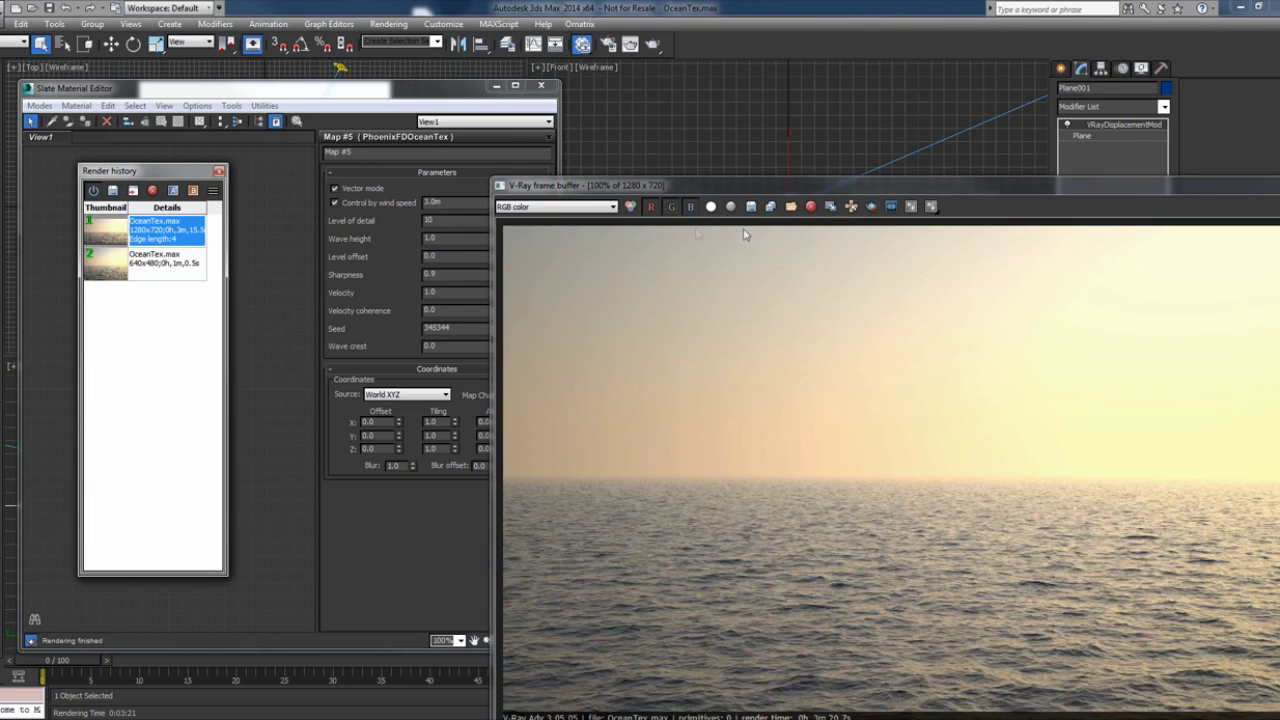
drag(790, 200, 576, 86)
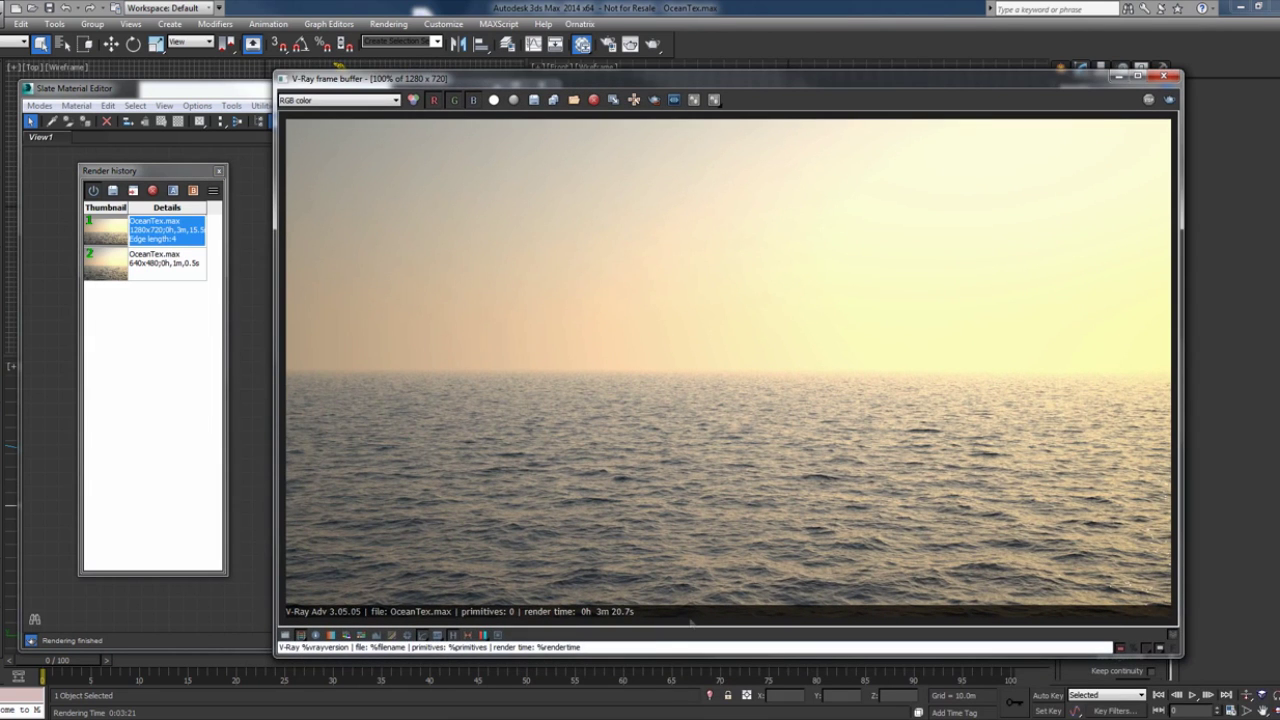